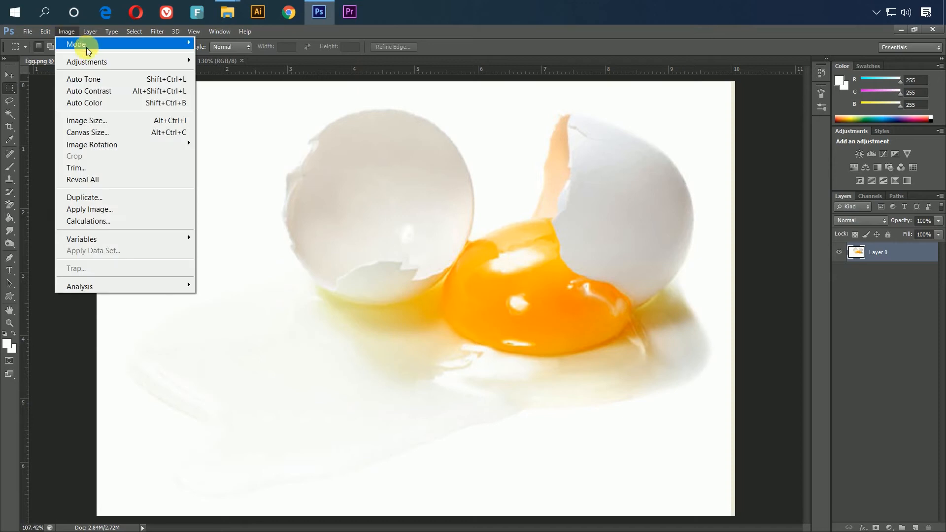
Apply a Levels adjustment to the egg image with the white input level set to 238.
mouse_move(131, 63)
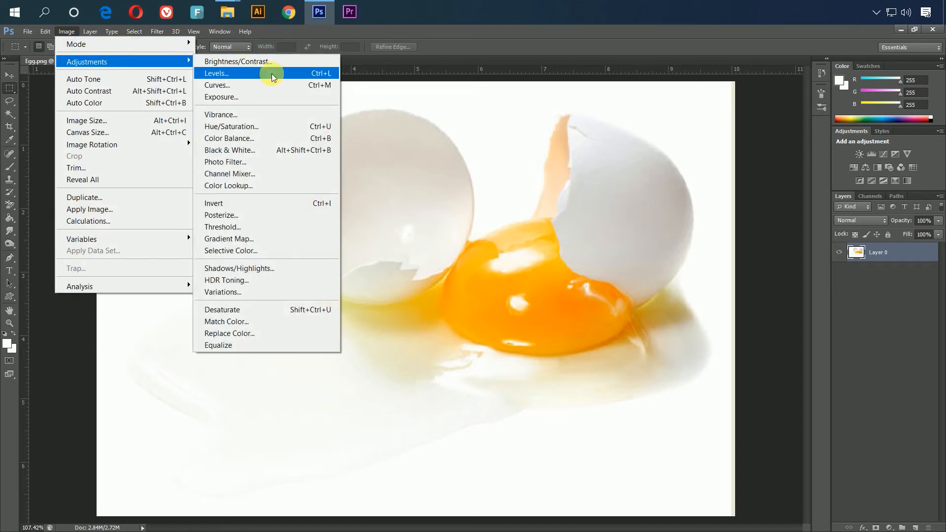
left_click(302, 79)
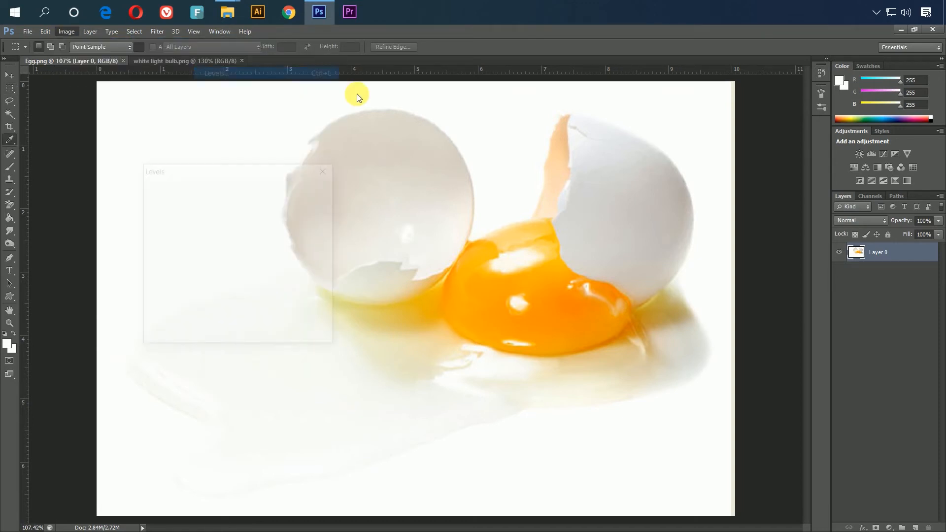
left_click_drag(280, 280, 271, 281)
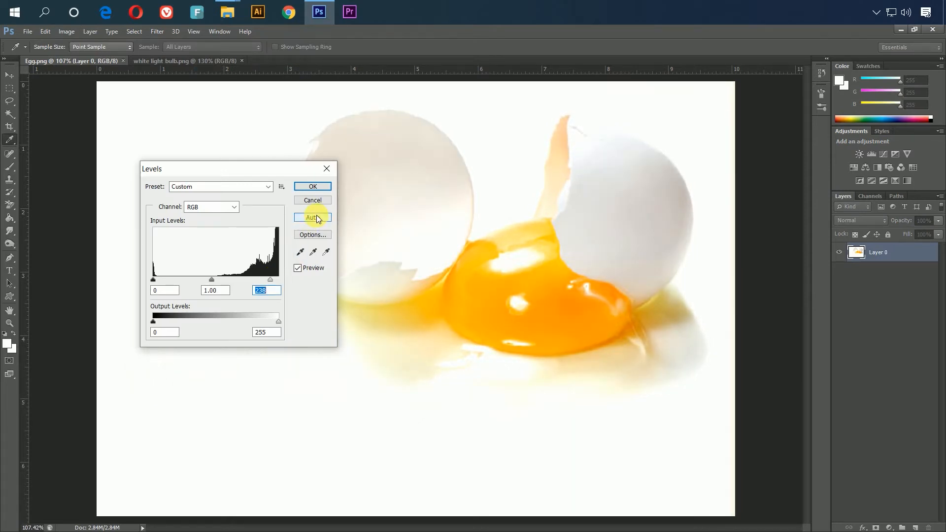
left_click(312, 186)
key("m")
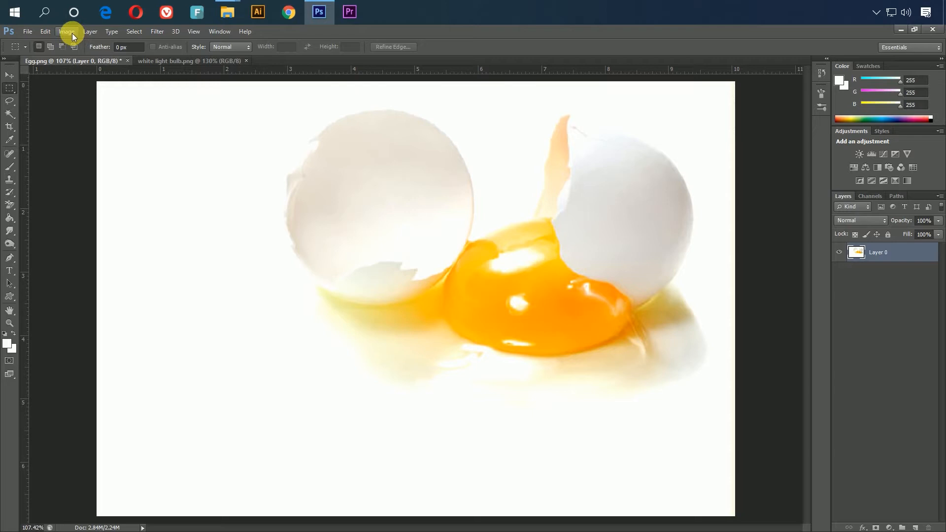
In white light bulb.png, unlock the Background layer and duplicate it within the same document.
left_click(167, 61)
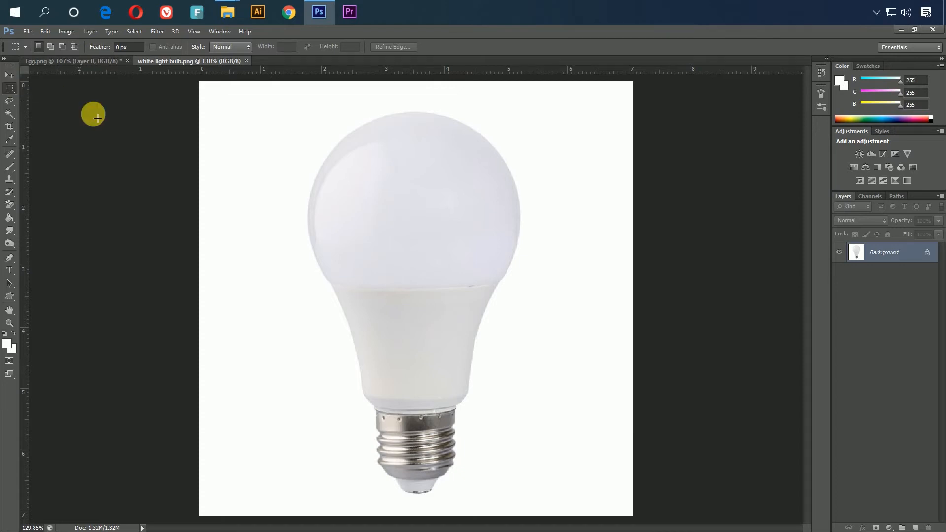
left_click(928, 254)
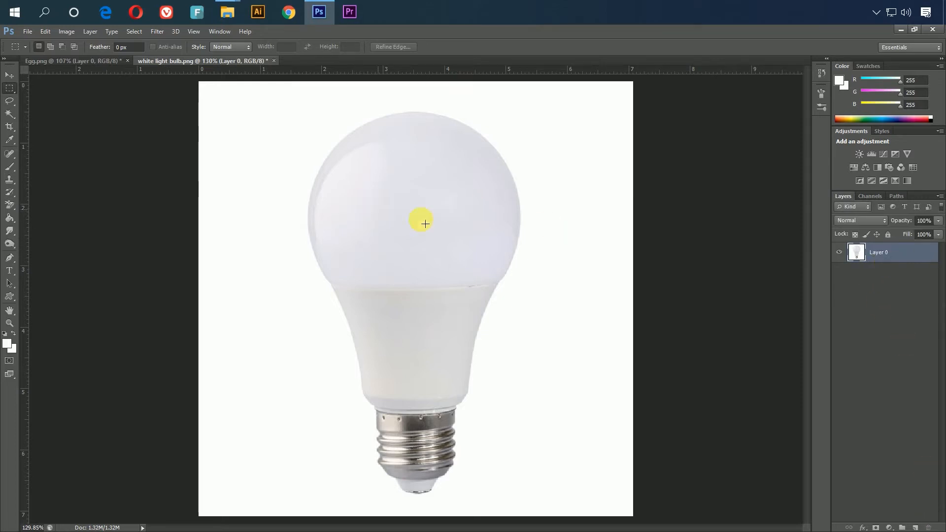
right_click(895, 259)
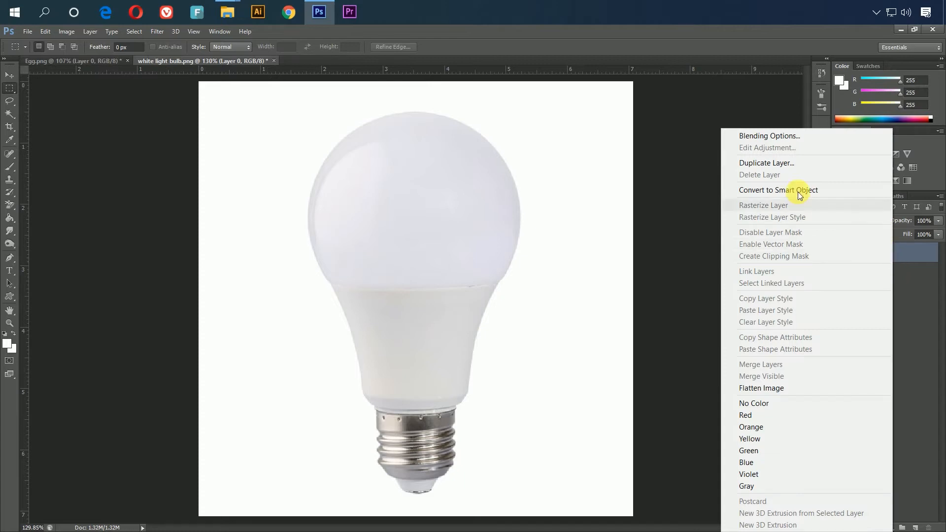
left_click(771, 163)
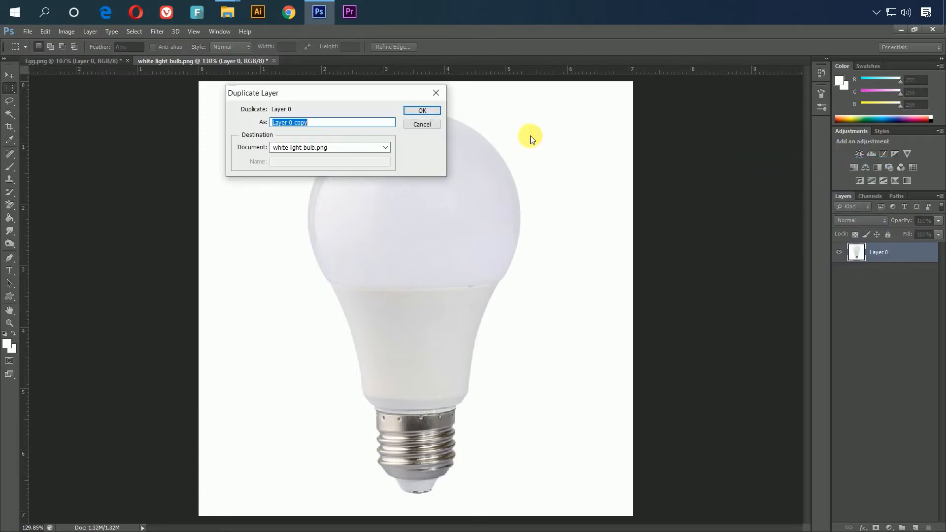
left_click(434, 111)
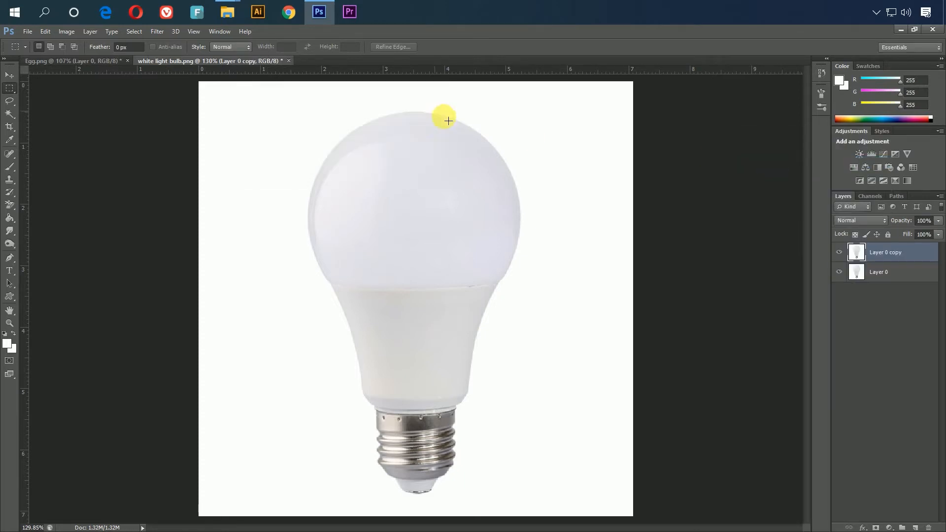
Darken the duplicated bulb layer with a Levels adjustment, setting the midtone input level to 0.13.
left_click(69, 33)
mouse_move(138, 61)
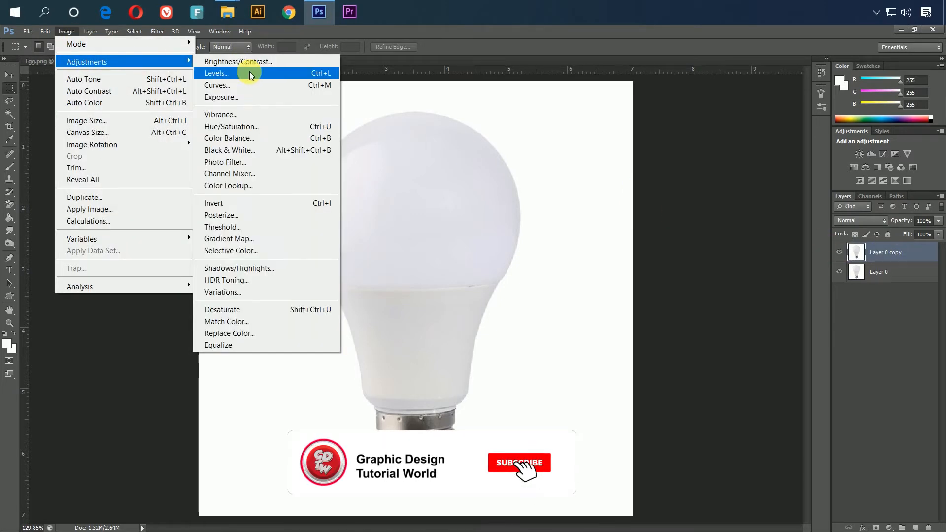
left_click(276, 72)
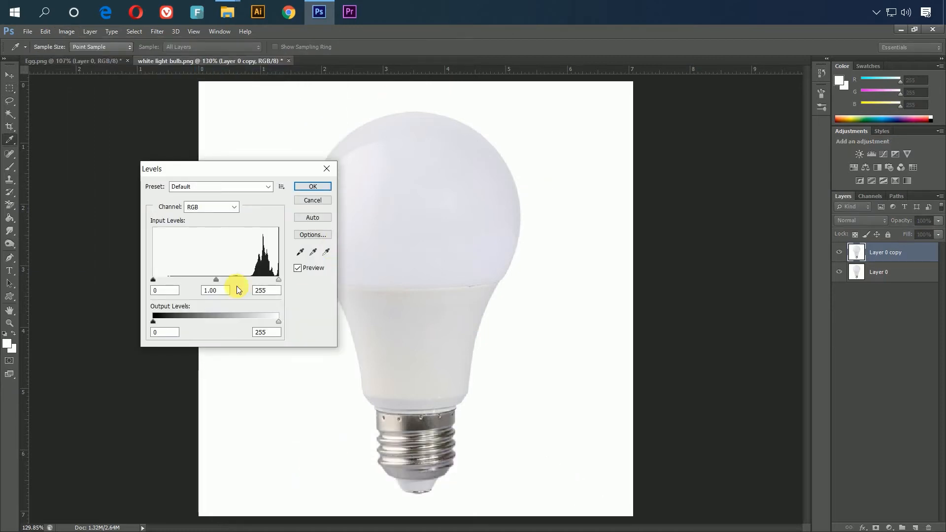
mouse_move(280, 279)
left_mouse_down()
mouse_move(270, 280)
mouse_move(278, 278)
left_mouse_up()
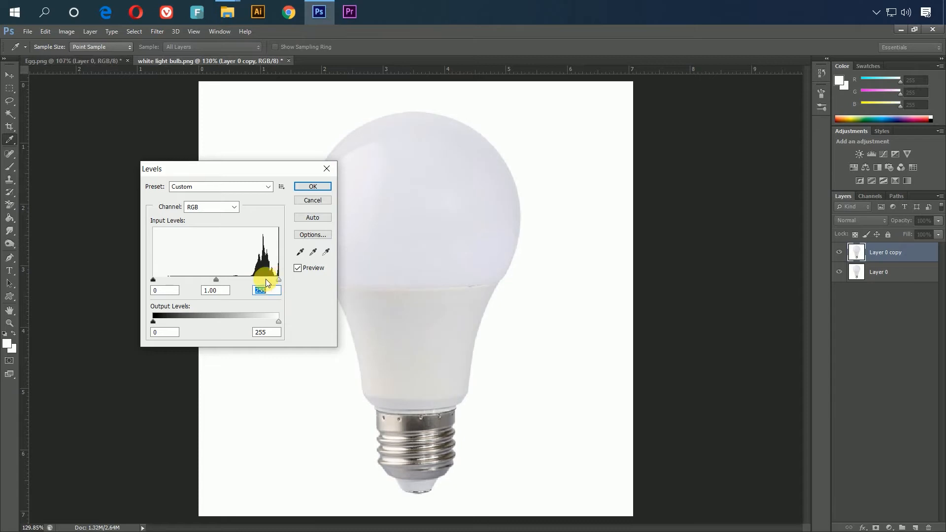
left_click_drag(215, 280, 269, 281)
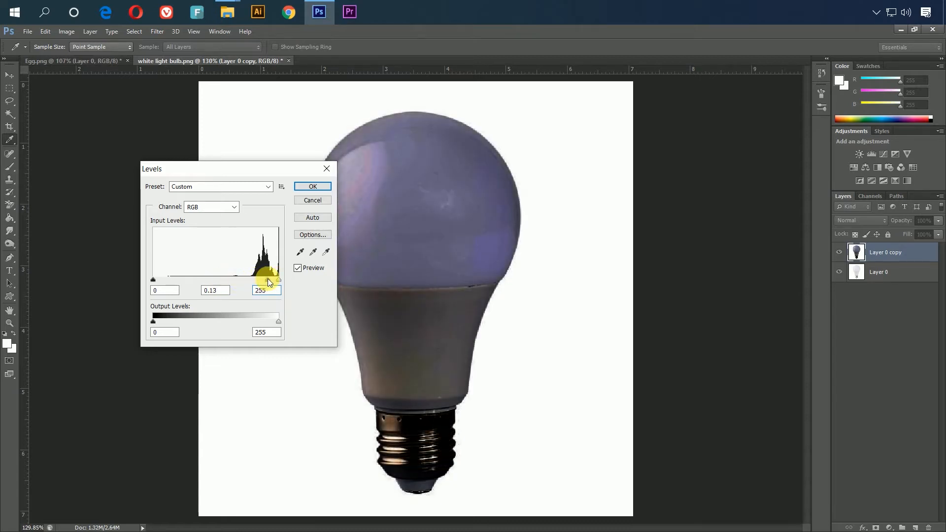
left_click(312, 188)
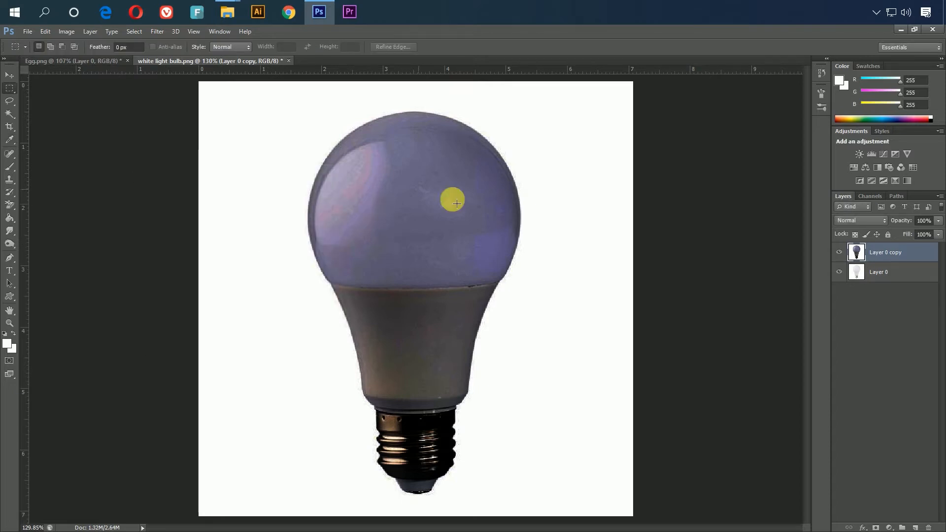
Select the bulb by inverting a Magic Wand selection of the white background, and delete the darkened layer copy.
left_click(10, 116)
left_click(262, 171)
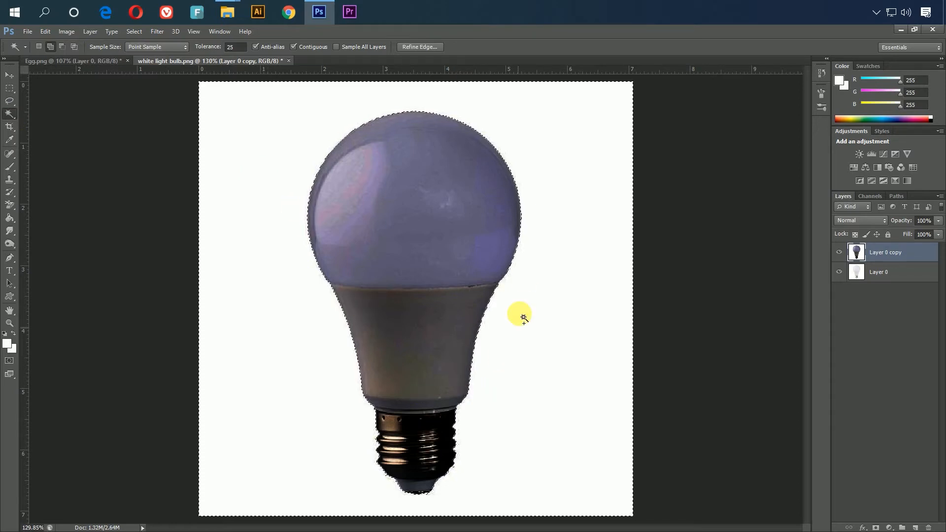
right_click(543, 246)
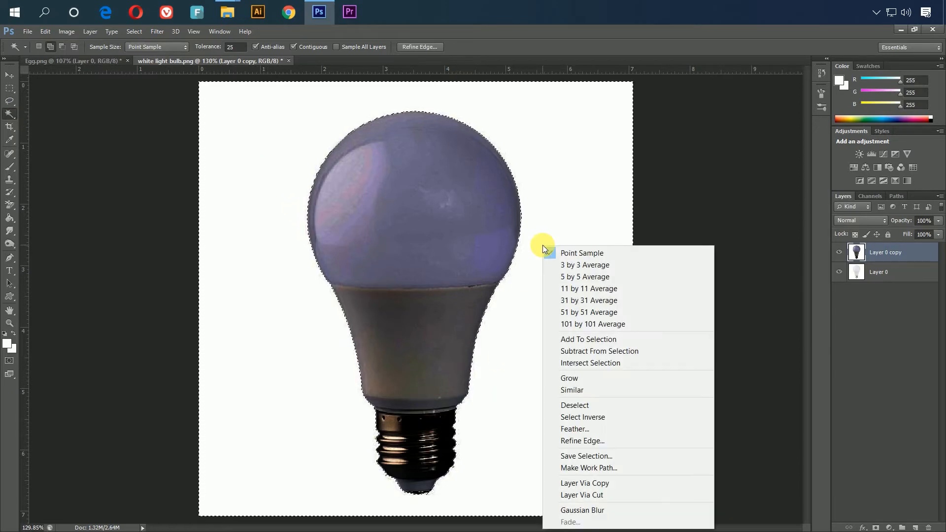
left_click(587, 417)
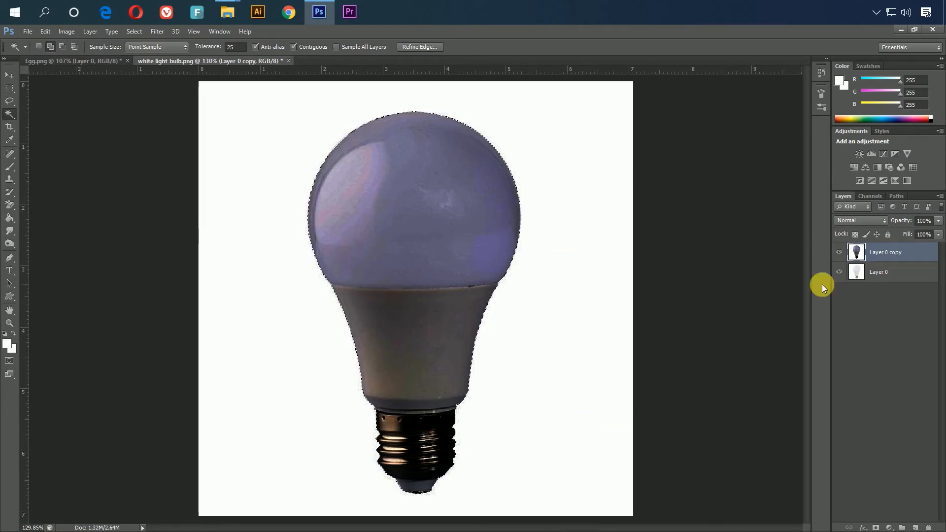
left_click_drag(898, 253, 930, 528)
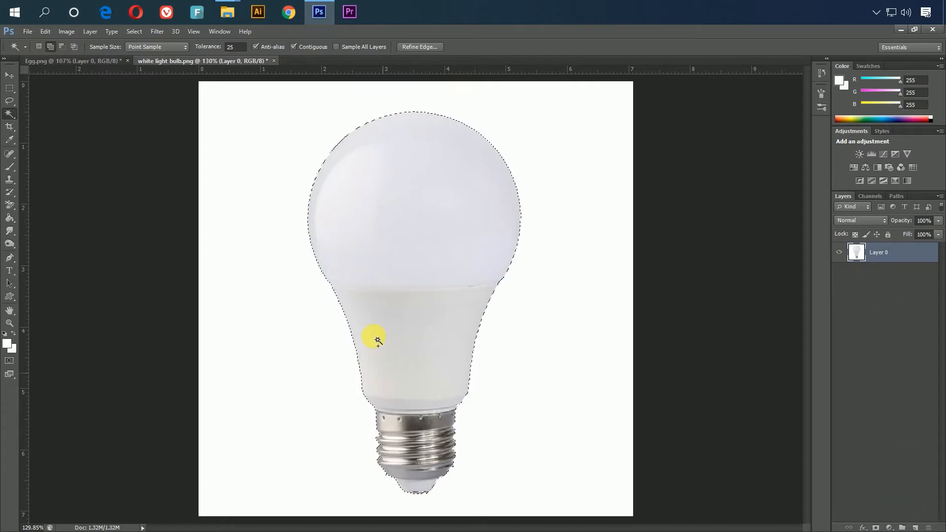
Copy the selected bulb from Layer 0 onto a new layer and hide Layer 0.
right_click(471, 214)
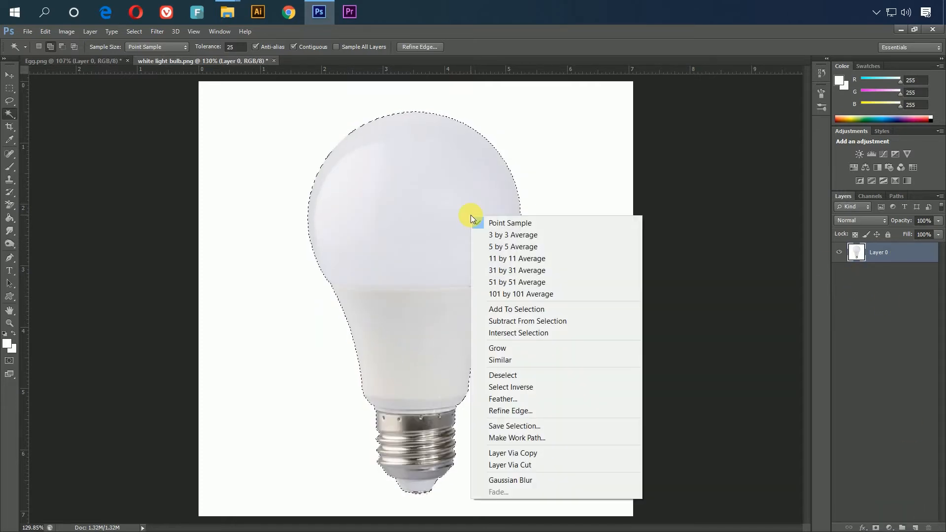
left_click(518, 453)
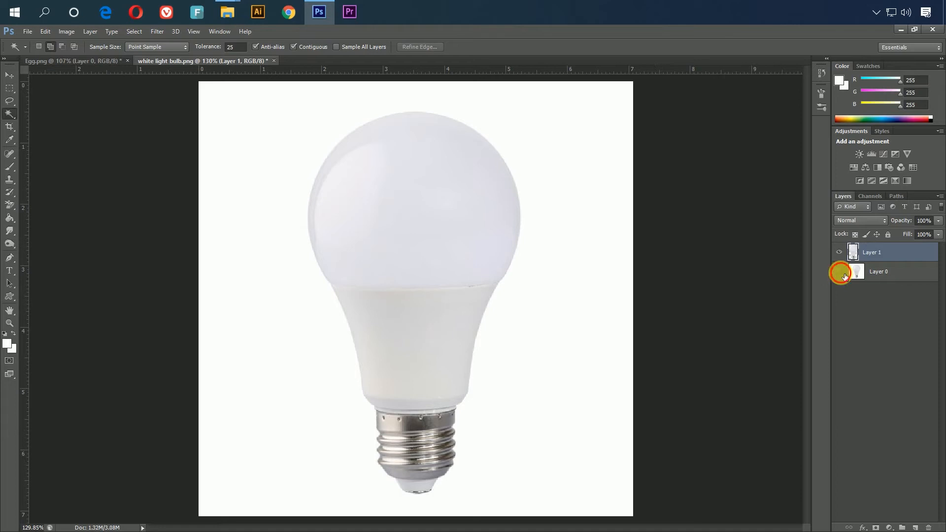
left_click(840, 272)
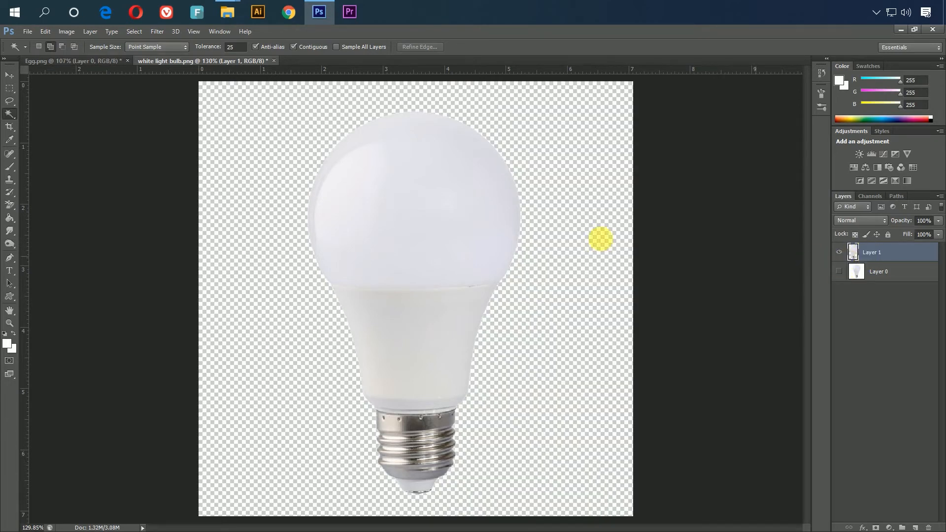
Move the cut-out bulb layer into the Egg.png document and place it over the left eggshell.
left_click(8, 75)
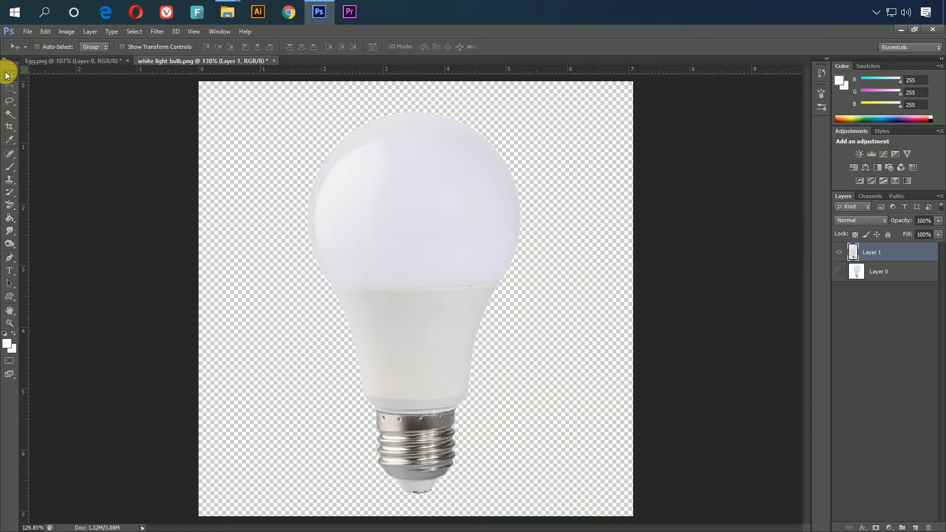
left_click_drag(434, 283, 441, 264)
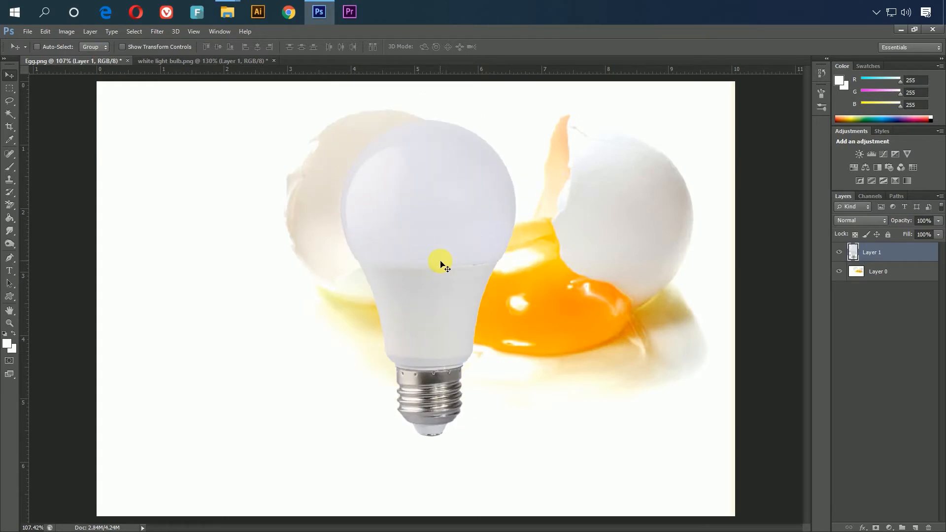
key("ctrl+minus")
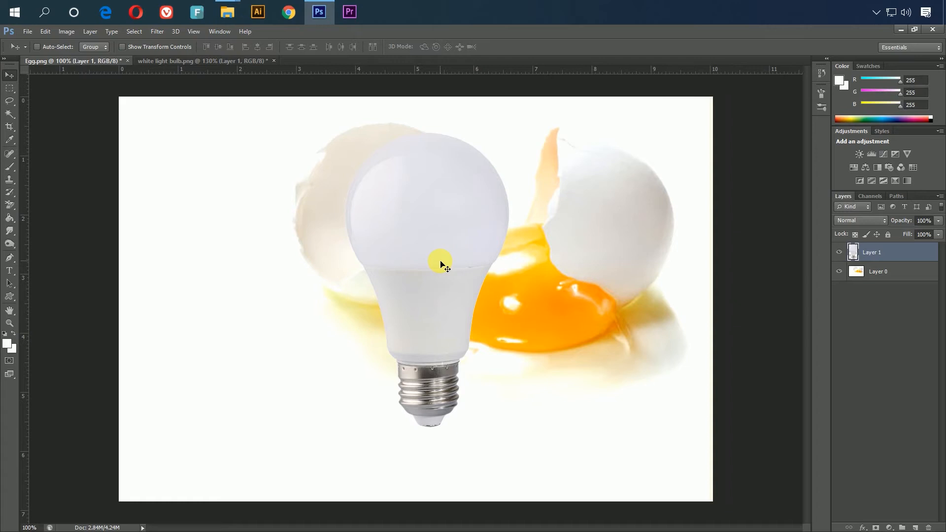
key("ctrl+0")
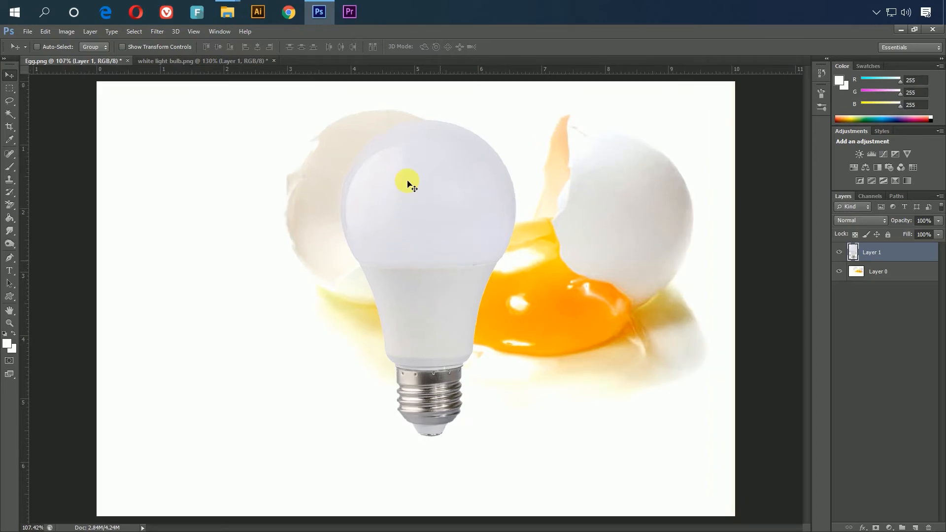
mouse_move(403, 250)
left_mouse_down()
mouse_move(387, 205)
mouse_move(405, 231)
left_mouse_up()
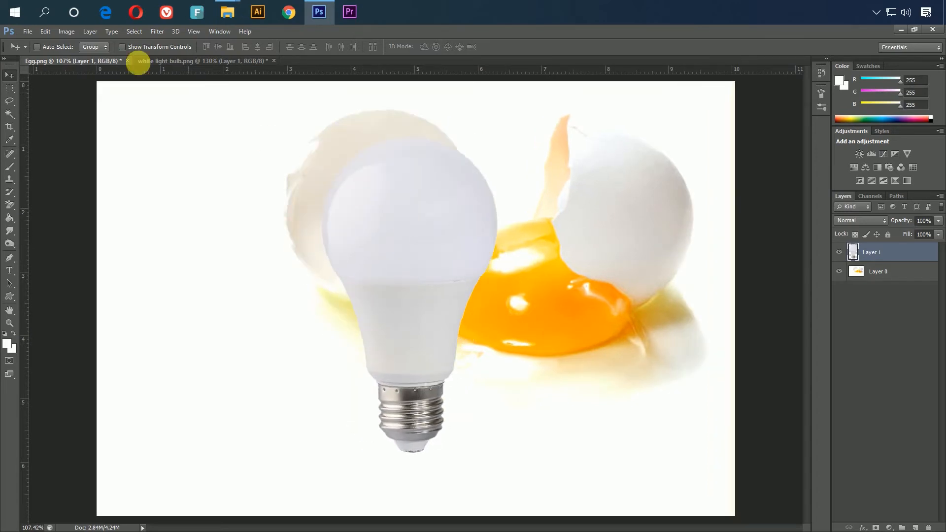
Rotate the bulb by -90° with Free Transform and move its round end over the right eggshell.
left_click(46, 32)
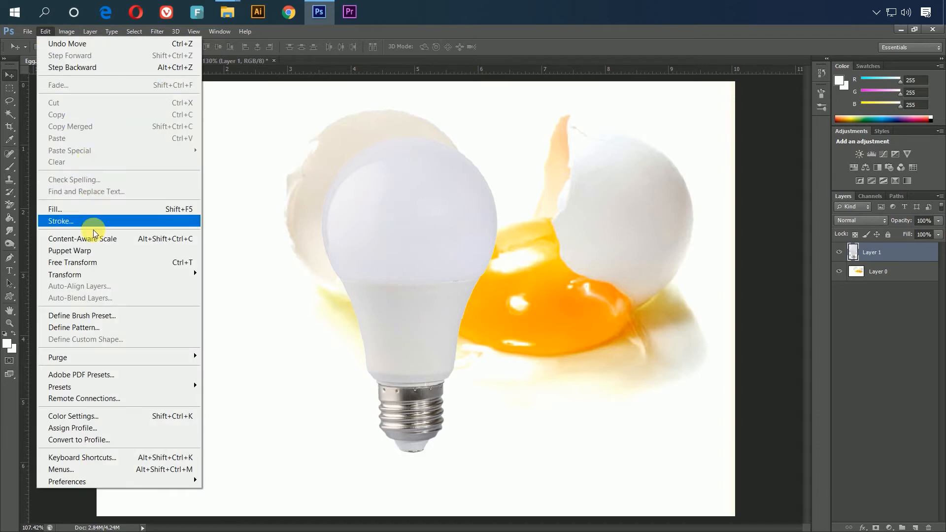
left_click(150, 264)
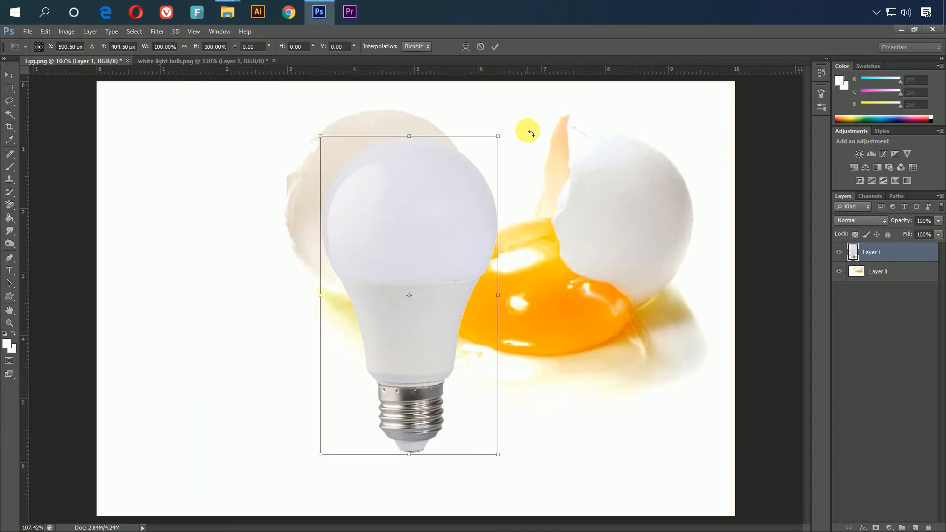
left_click_drag(505, 114, 262, 228)
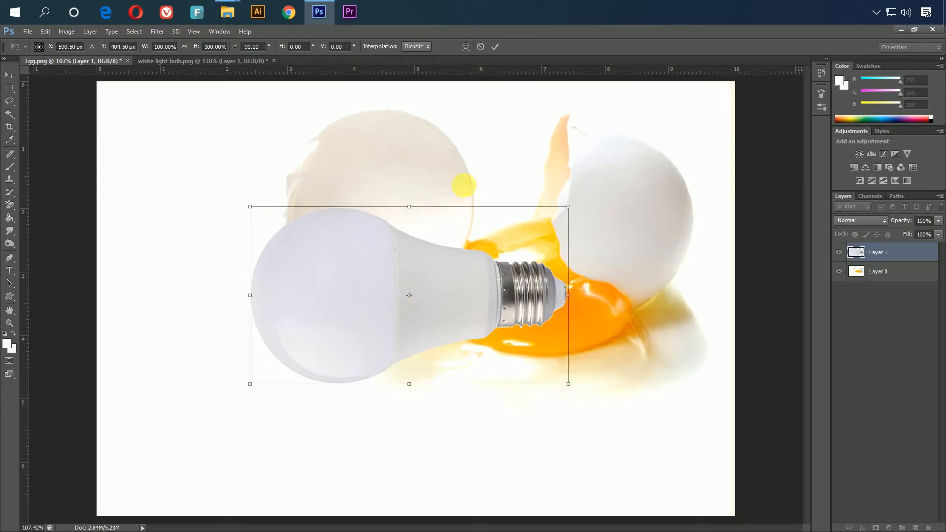
left_click(494, 46)
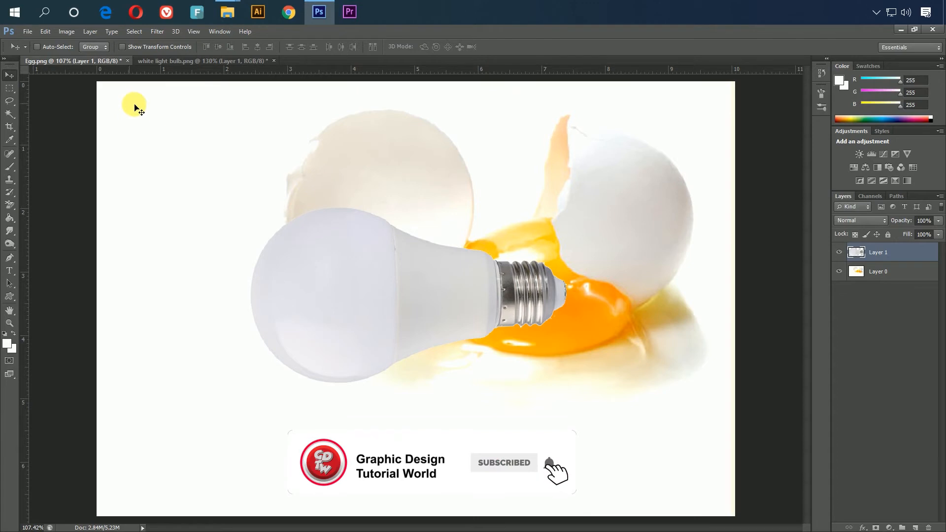
left_click_drag(342, 287, 635, 216)
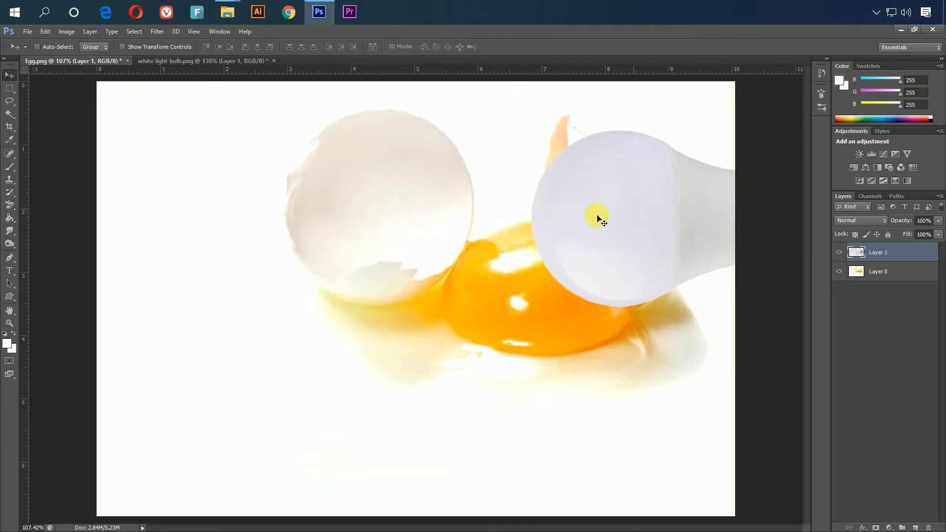
Widen the egg document's canvas to 13 inches, keeping the anchor in the centre.
left_click(64, 31)
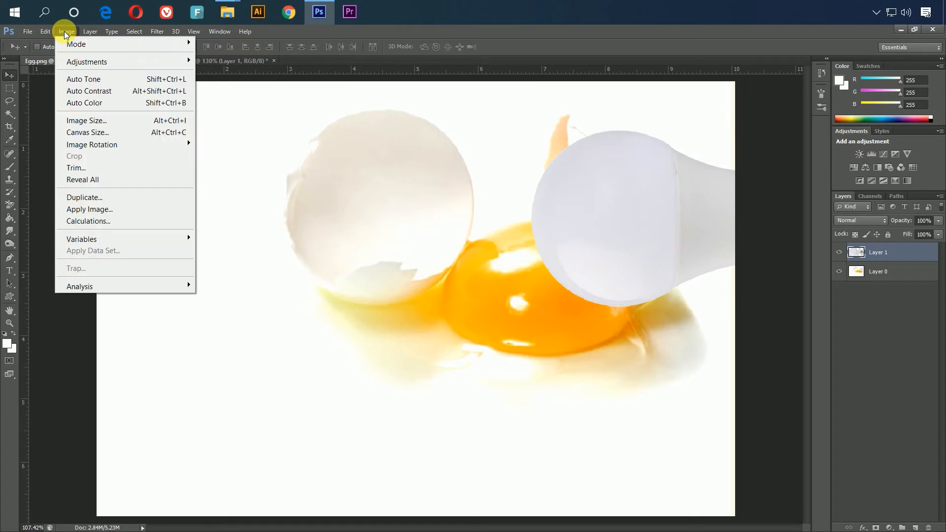
mouse_move(69, 45)
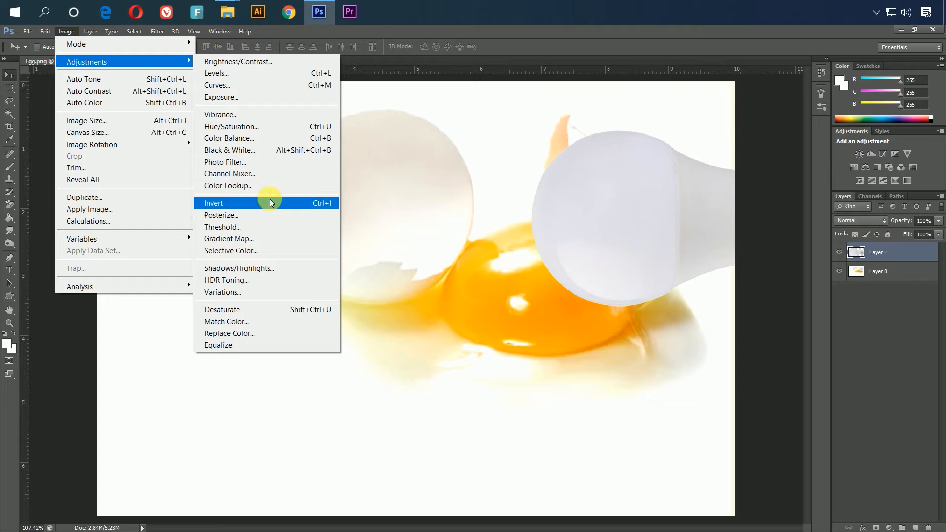
left_click(169, 131)
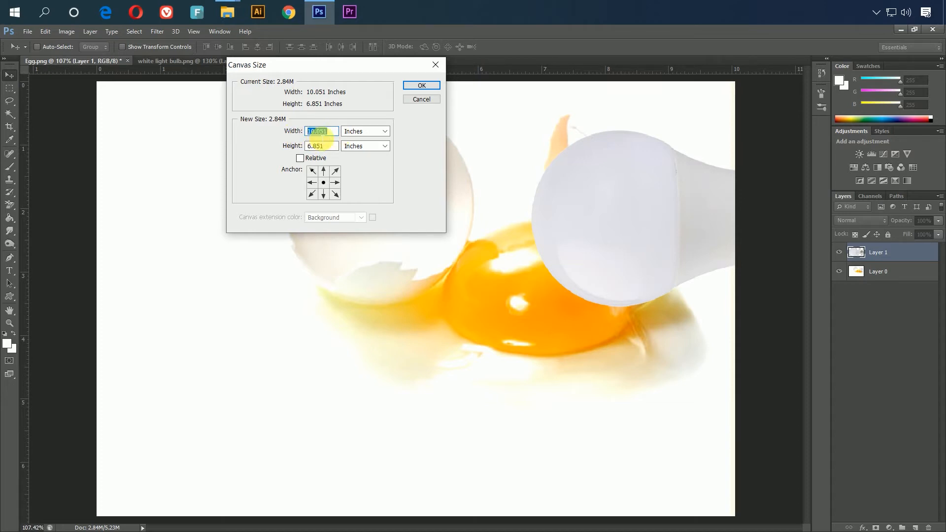
type("13")
left_click(423, 87)
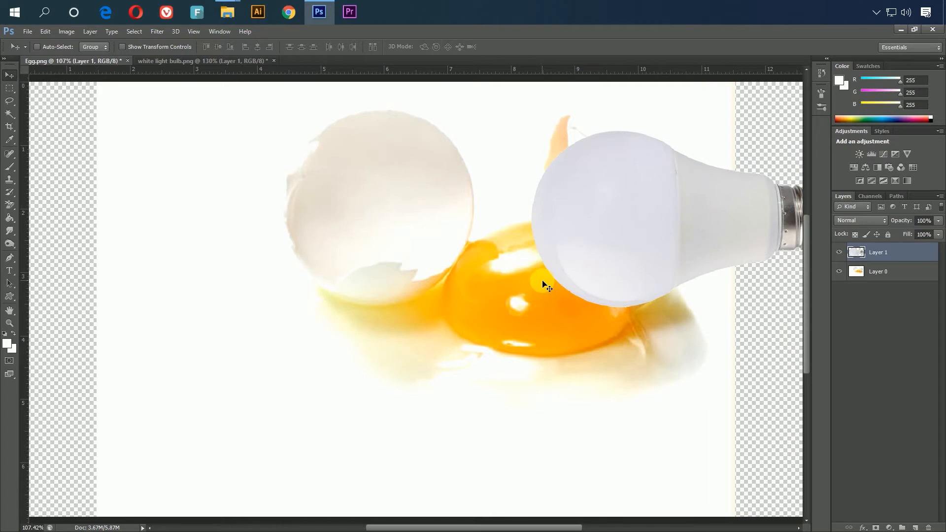
Shift the egg layer to the left edge of the canvas and move the bulb layer back over the right eggshell.
scroll(543, 284, "down", 1)
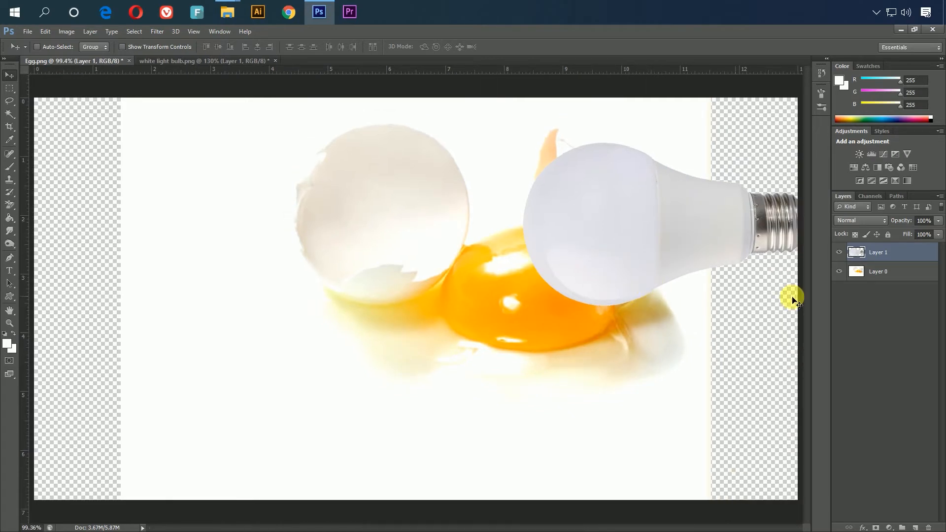
left_click(892, 277)
left_click_drag(605, 343, 547, 340)
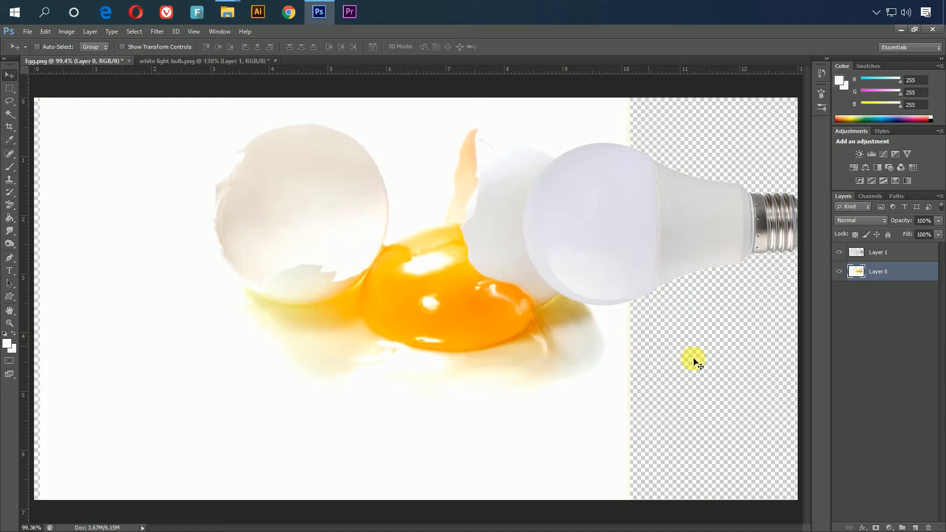
left_click(891, 253)
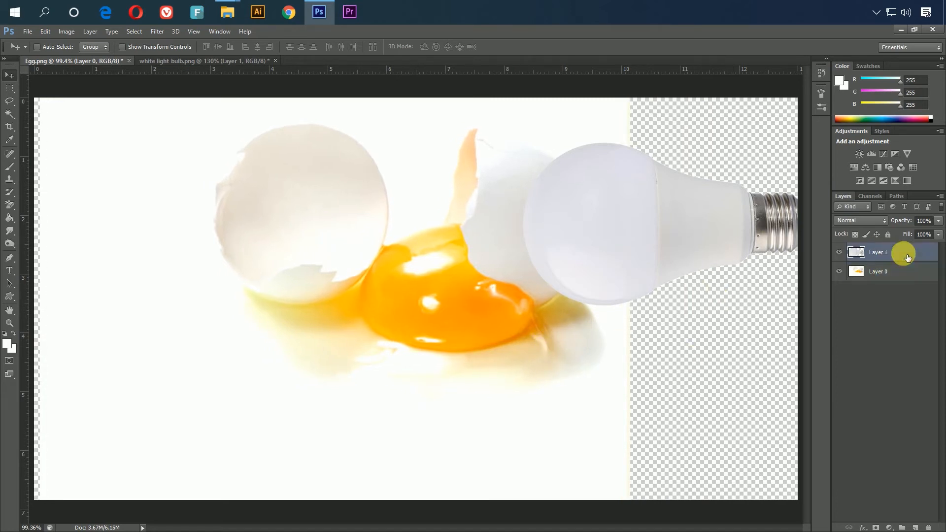
left_click_drag(666, 229, 554, 227)
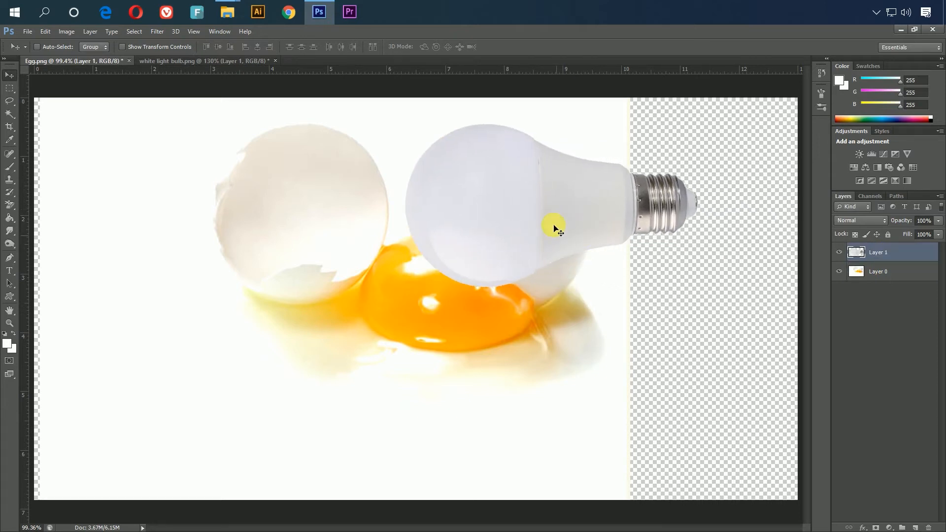
Lower the bulb layer's opacity to 57% and enlarge the bulb to about 117% with Free Transform.
left_click(66, 32)
mouse_move(45, 31)
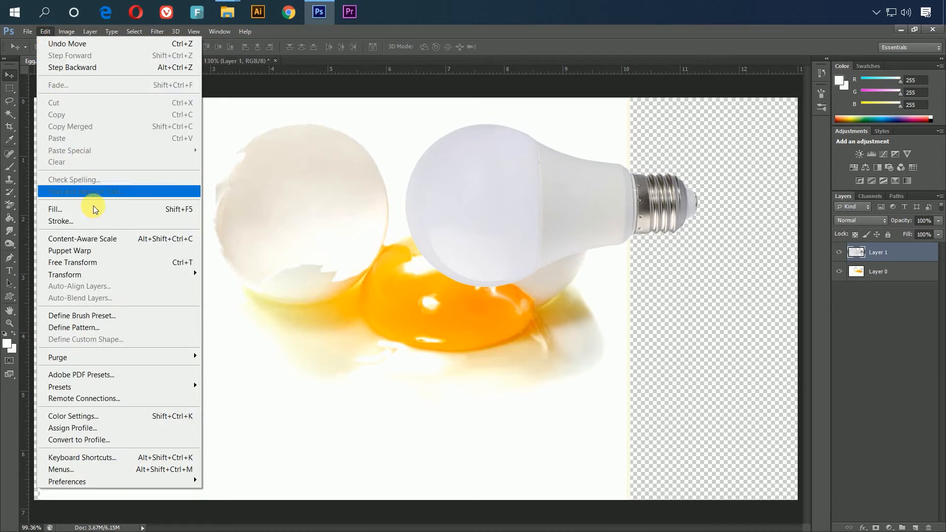
left_click(106, 262)
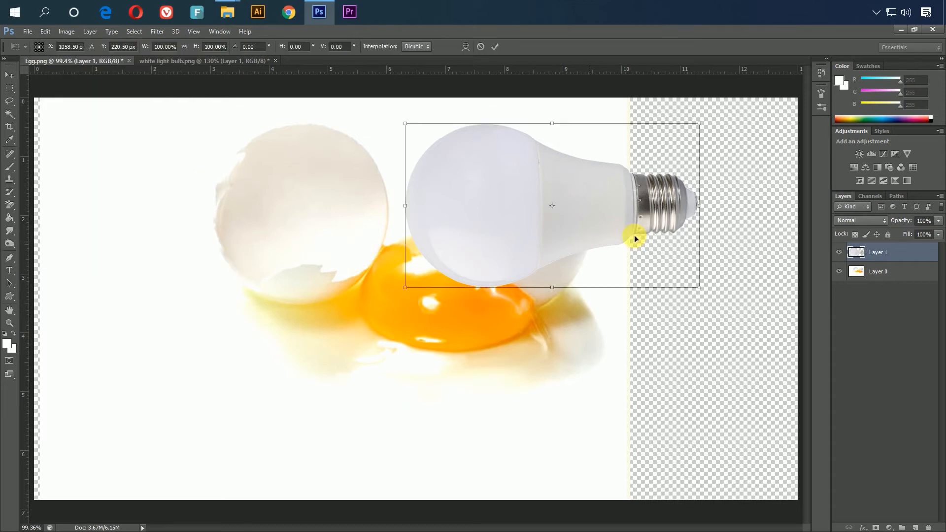
left_click_drag(906, 220, 886, 215)
left_click_drag(701, 286, 752, 316)
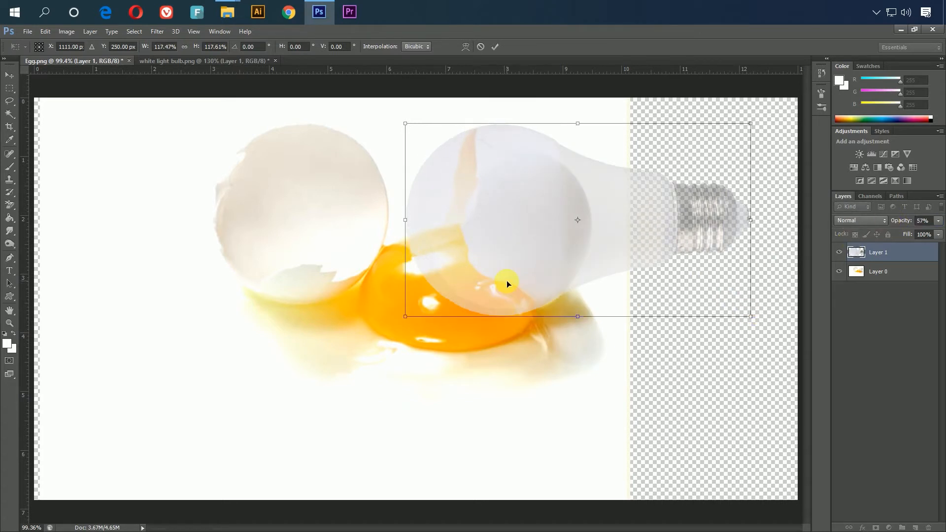
Nudge the semi-transparent bulb to about X 1107 px, Y 254 px so its round end lines up with the right eggshell.
key("ctrl+plus")
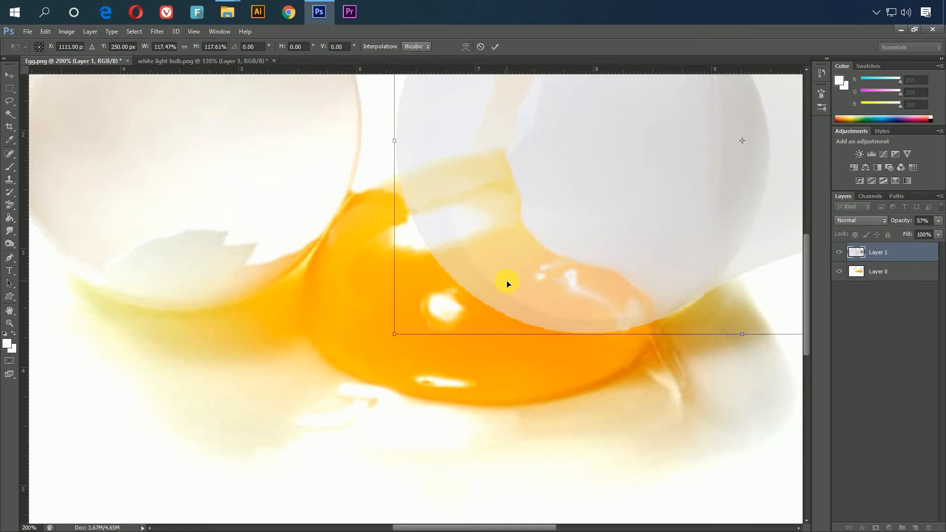
left_click_drag(563, 208, 477, 315)
left_click_drag(503, 257, 412, 315)
left_click(393, 221, "ctrl")
left_click_drag(457, 229, 441, 309)
key("Left")
key("Left")
key("Down")
key("Down")
key("Down")
key("Down")
key("Down")
key("Left")
key("Left")
key("Up")
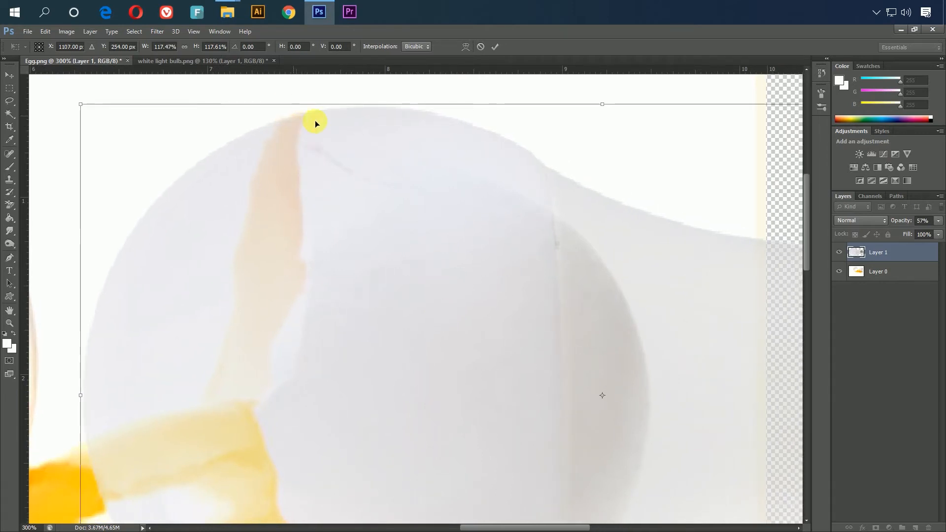
Fine-tune the bulb's scale to about 116.8% wide and 117% high against the shell's outline, and apply the transform.
scroll(397, 177, "down", 5)
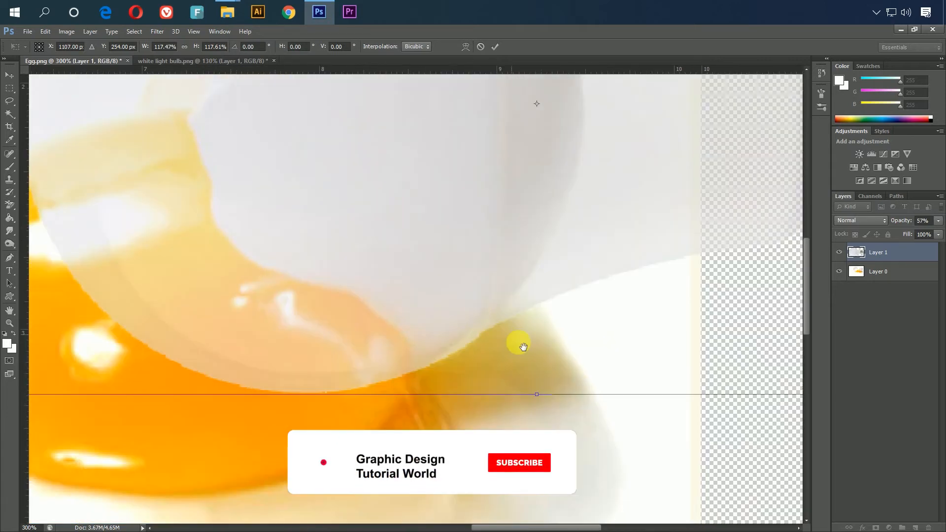
left_click_drag(480, 320, 477, 314)
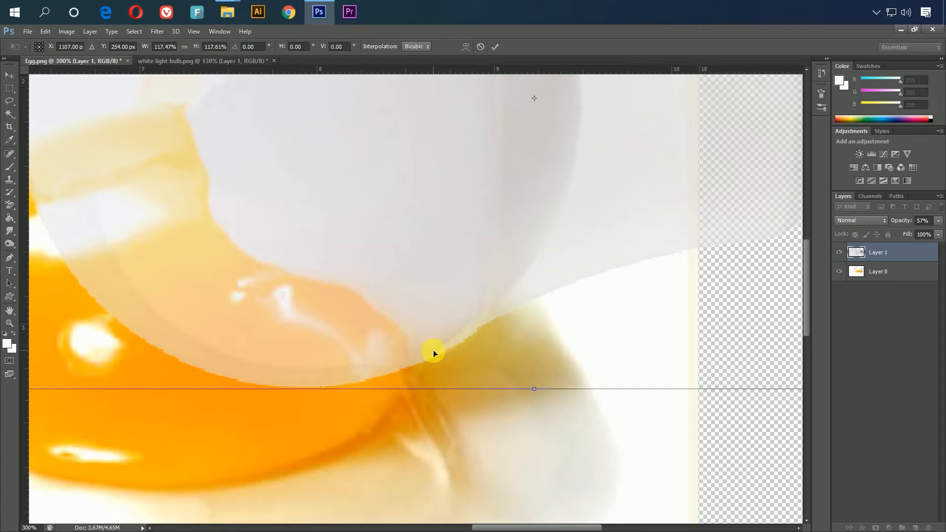
left_click(530, 309, "alt")
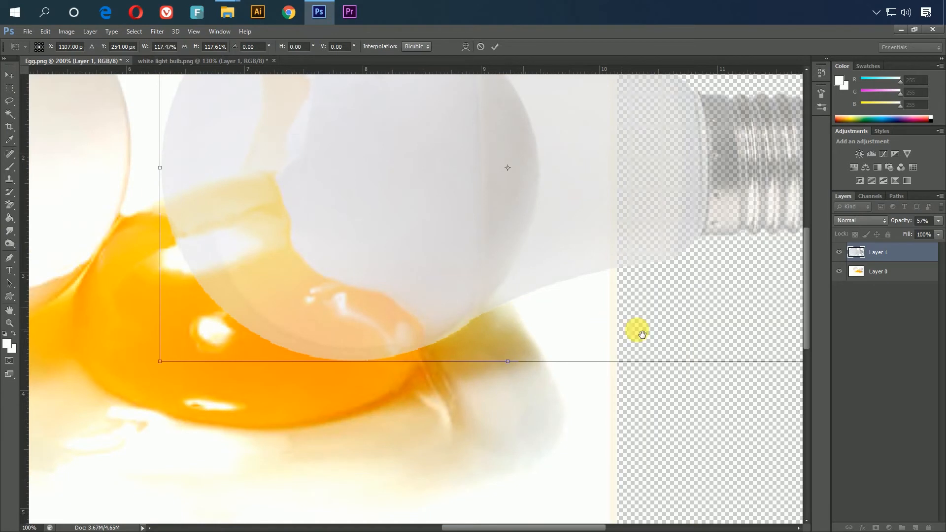
left_click(634, 328, "alt")
left_click(601, 302, "ctrl")
left_click_drag(537, 309, 460, 309)
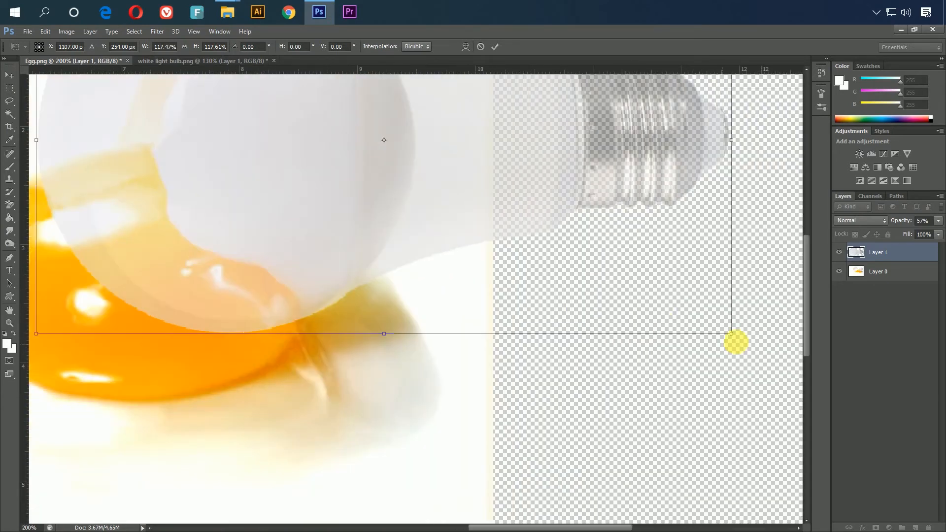
left_click_drag(732, 337, 730, 338)
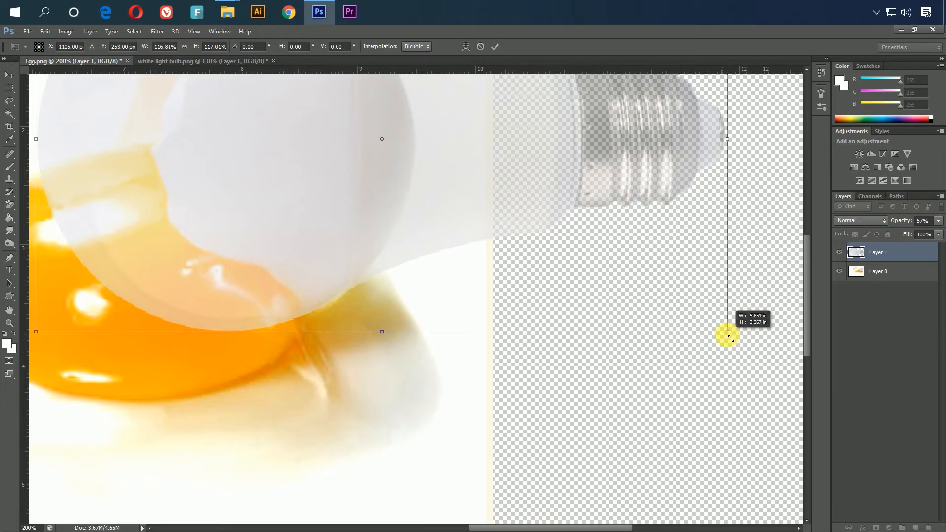
left_click_drag(385, 217, 424, 385)
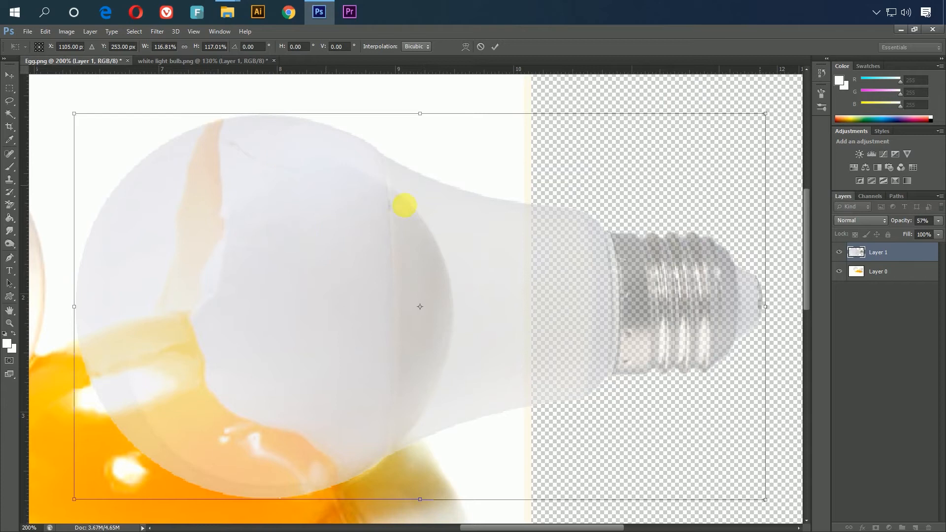
left_click(494, 49)
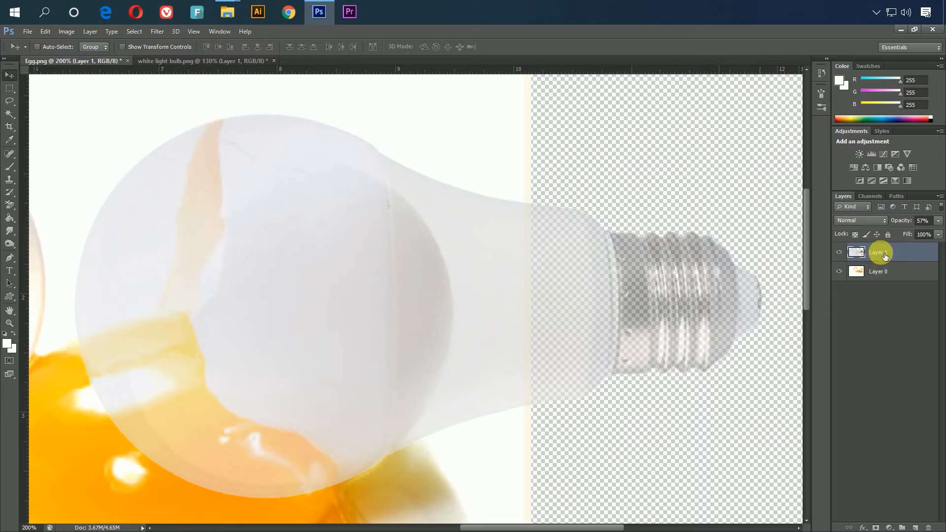
Restore the bulb layer's opacity to 100% and hide the layer.
left_click_drag(910, 225, 927, 219)
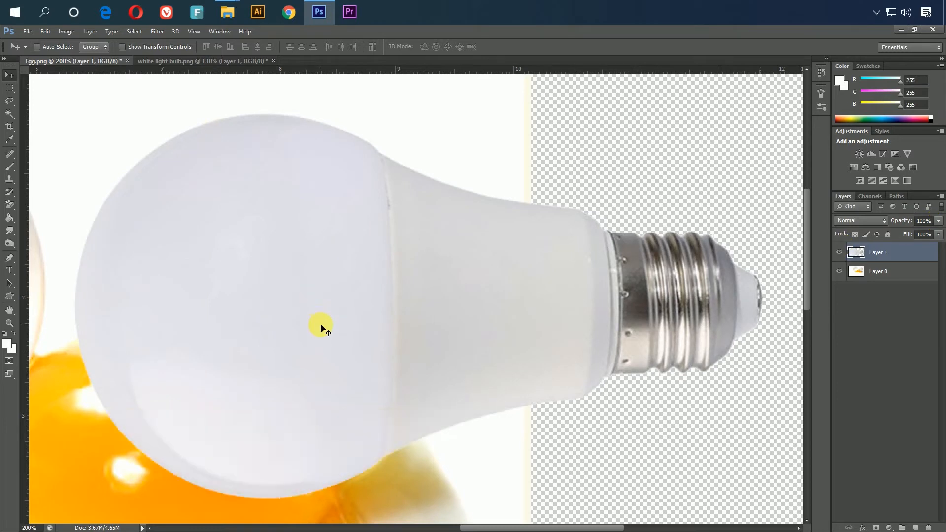
key("ctrl+minus")
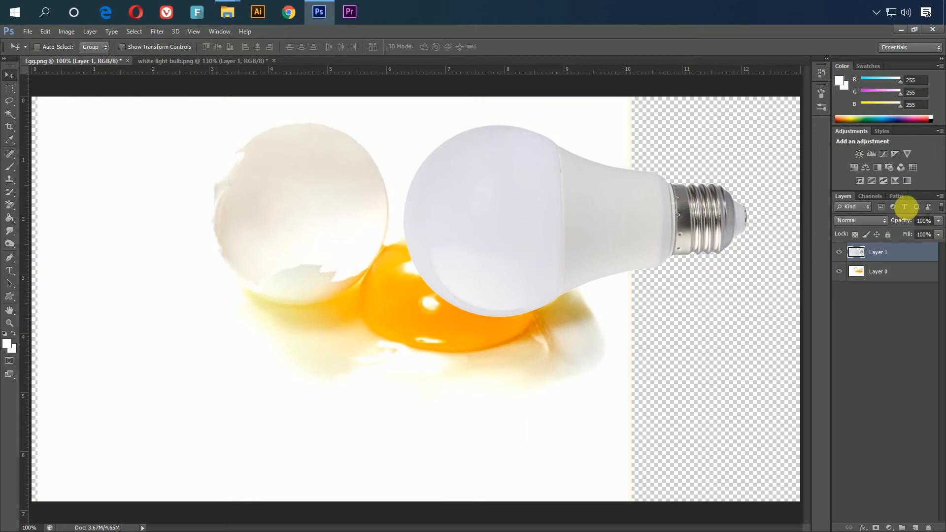
left_click(928, 221)
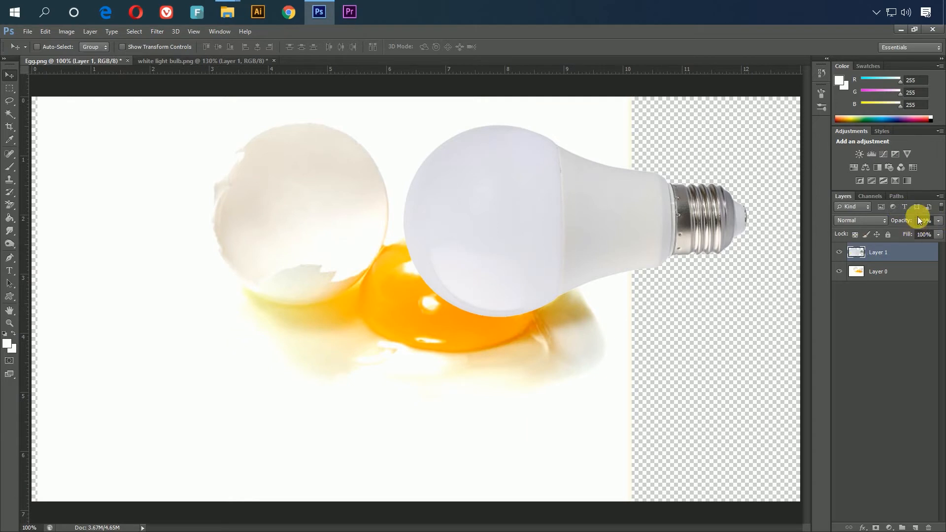
left_click(849, 254)
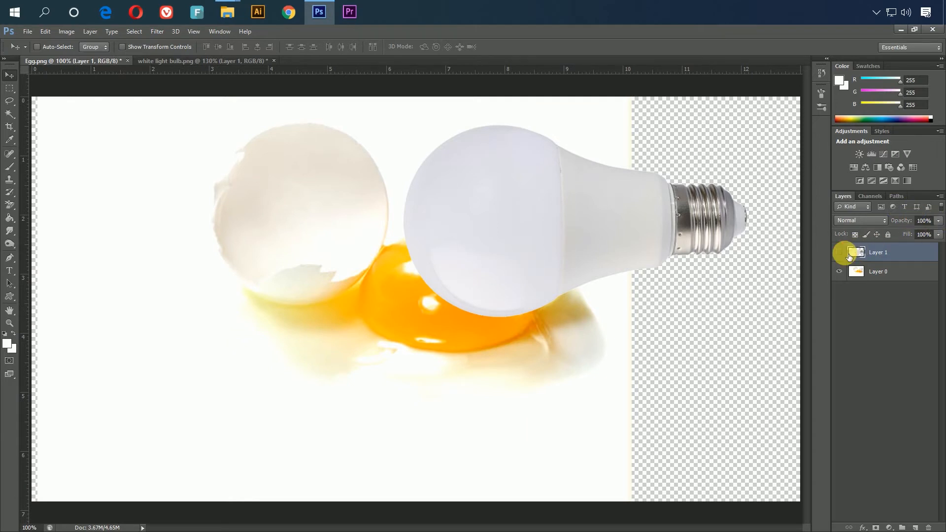
left_click(839, 252)
Start a Pen tool path at the right eggshell's lower edge, just beside the yolk.
left_click_drag(412, 112, 587, 344)
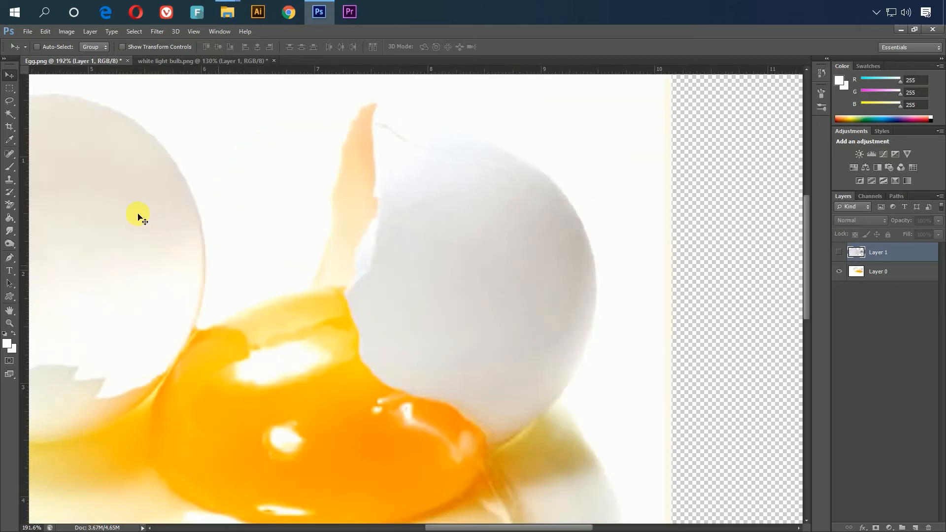
left_click(8, 258)
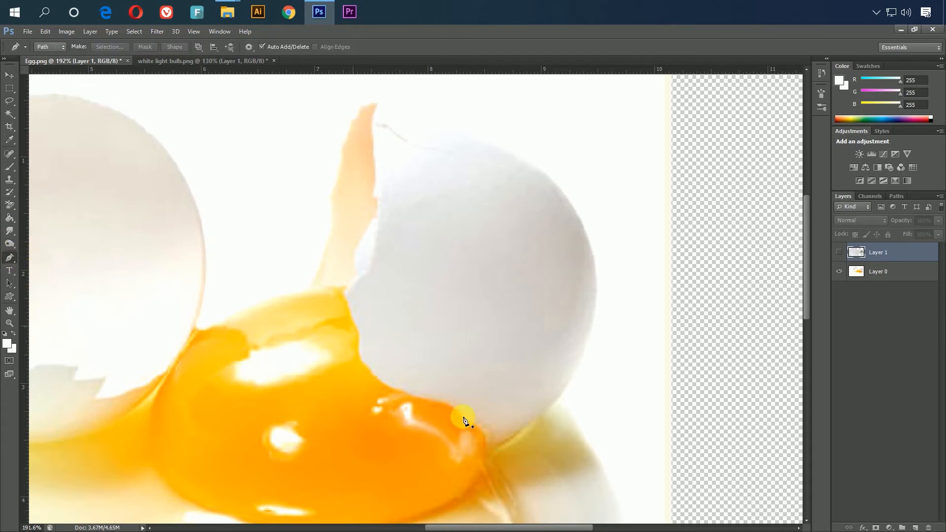
scroll(526, 458, "up", 10)
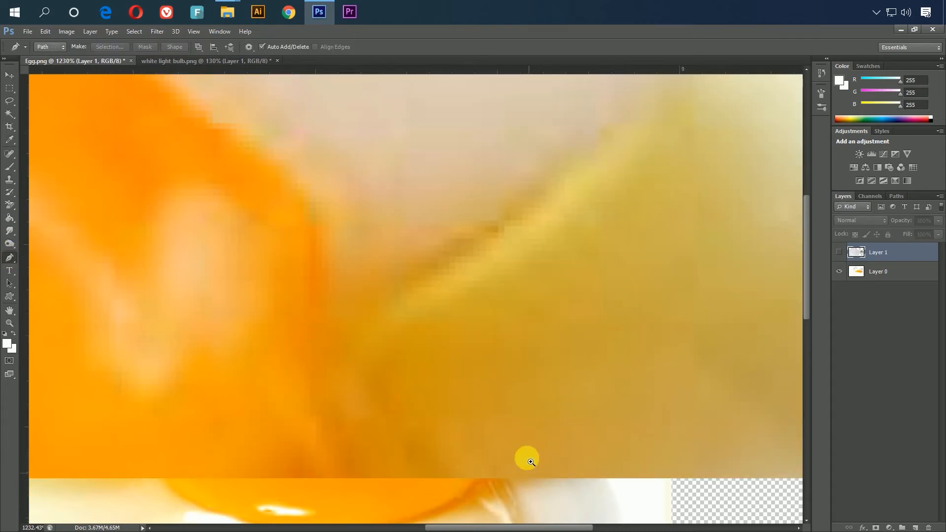
left_click_drag(488, 377, 509, 382)
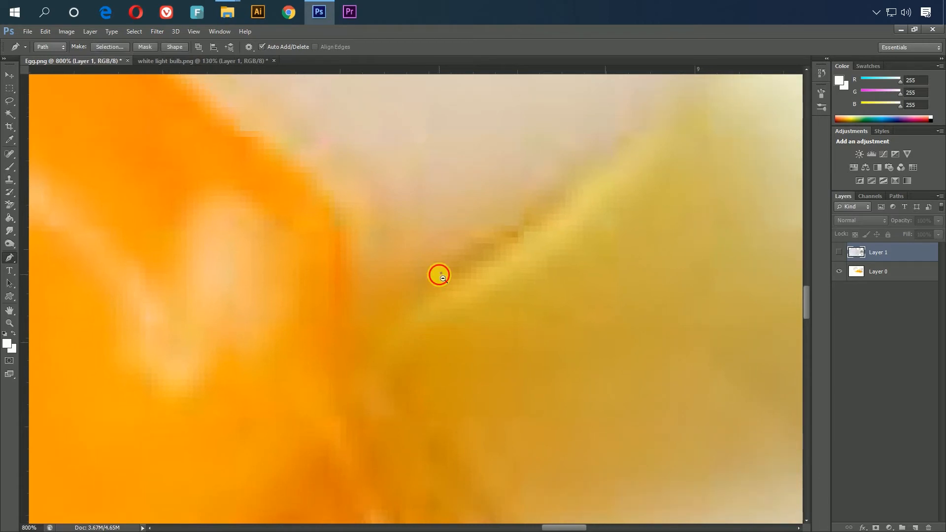
scroll(439, 274, "down", 3)
left_click(469, 266, "alt")
left_click_drag(481, 252, 488, 350)
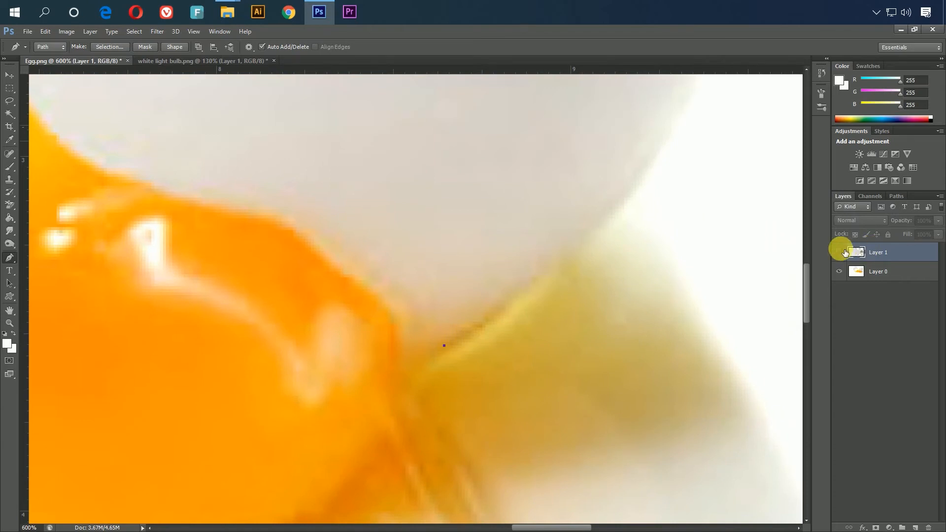
Show the bulb layer at 49% opacity and reposition the path's starting point on the bulb's lower edge.
left_click(840, 252)
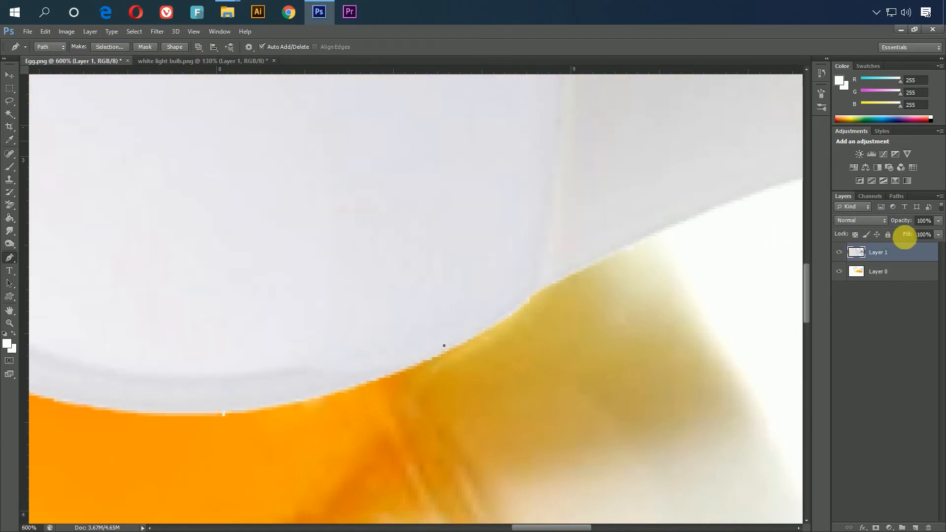
left_click_drag(912, 222, 886, 228)
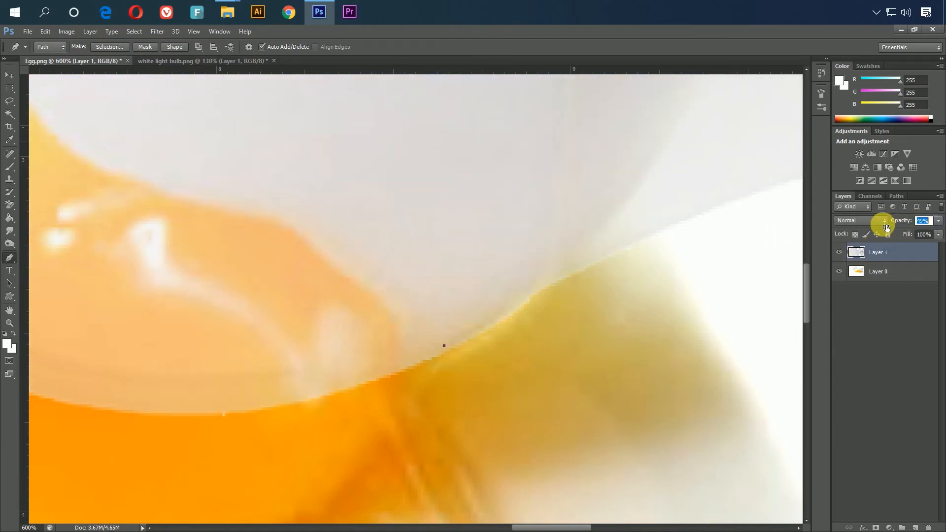
left_click(444, 345)
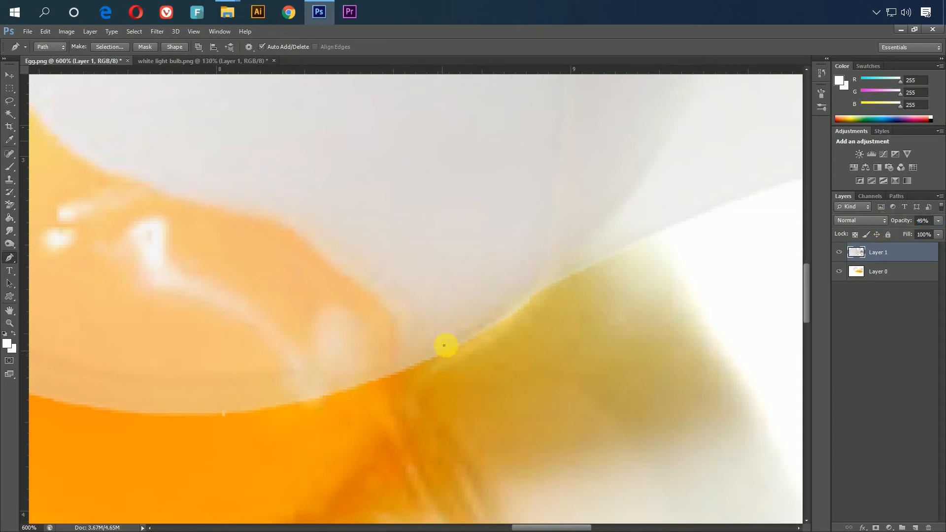
mouse_move(443, 353)
left_mouse_down()
mouse_move(416, 368)
mouse_move(436, 356)
left_mouse_up()
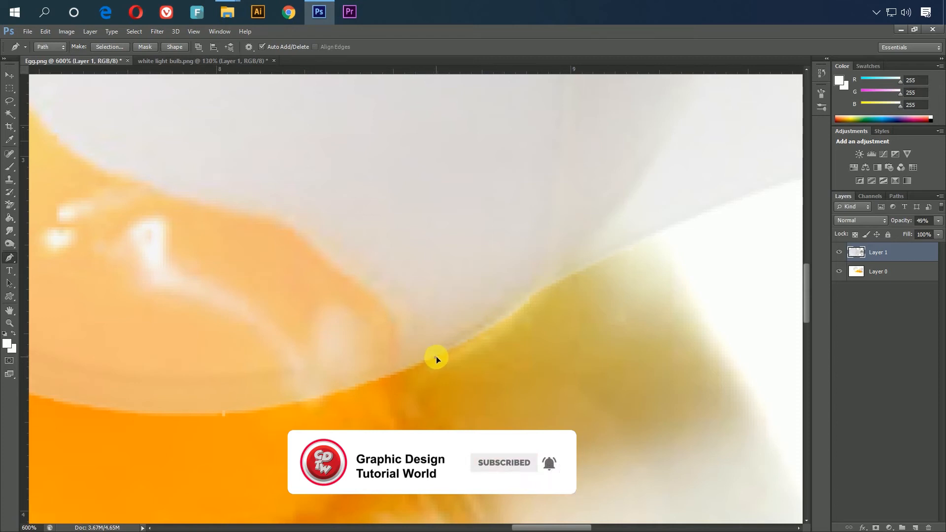
Trace the Pen path along the boundary between the yolk and the right eggshell with curved anchor points.
left_click(407, 367)
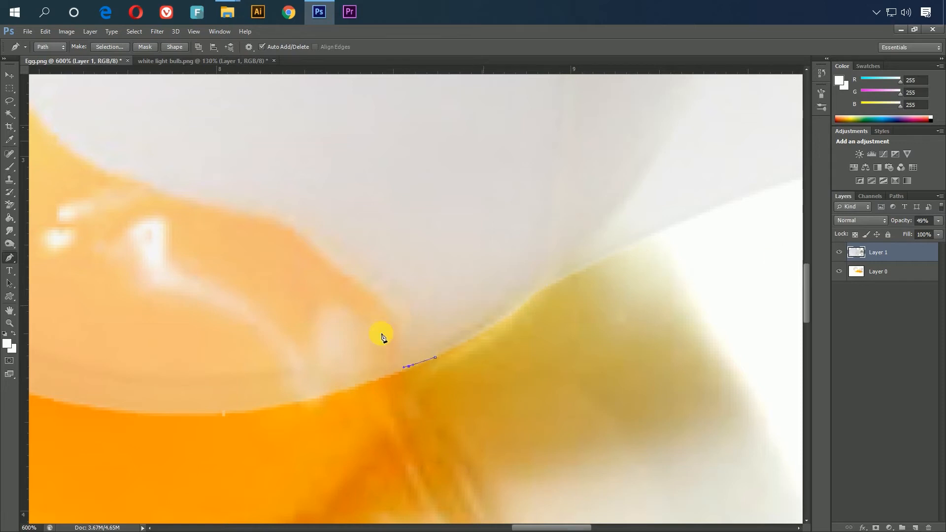
left_click(382, 289)
left_click_drag(415, 287, 480, 344)
left_click_drag(392, 304, 338, 294)
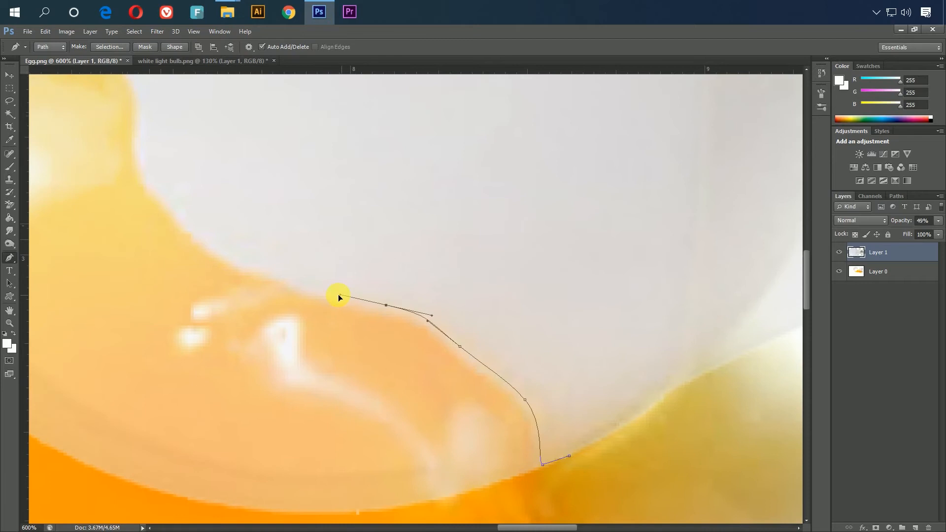
left_click_drag(454, 302, 609, 353)
left_click_drag(378, 303, 480, 337)
left_click_drag(391, 257, 391, 212)
Continue the Pen path with curved anchor points past the yolk and up the lower part of the right shell's broken edge.
left_click_drag(449, 269, 495, 372)
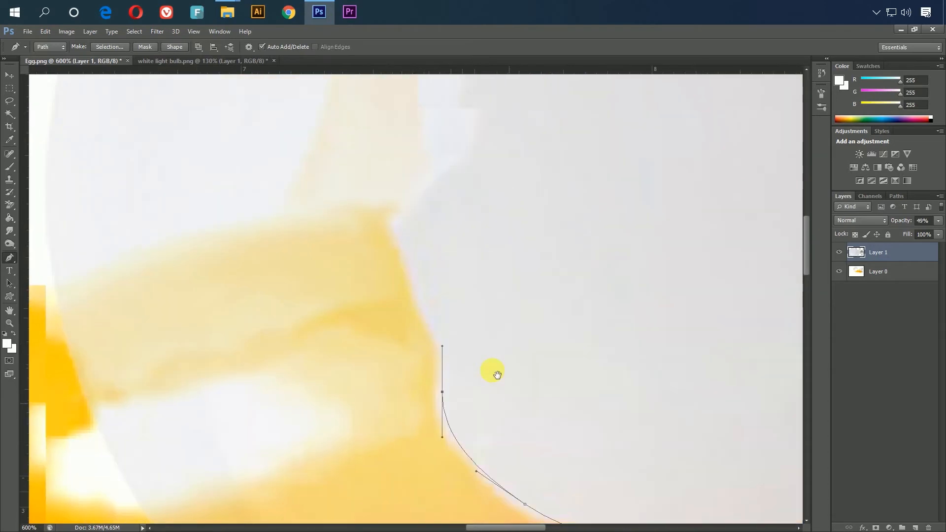
left_click_drag(418, 283, 405, 257)
left_click_drag(490, 289, 532, 393)
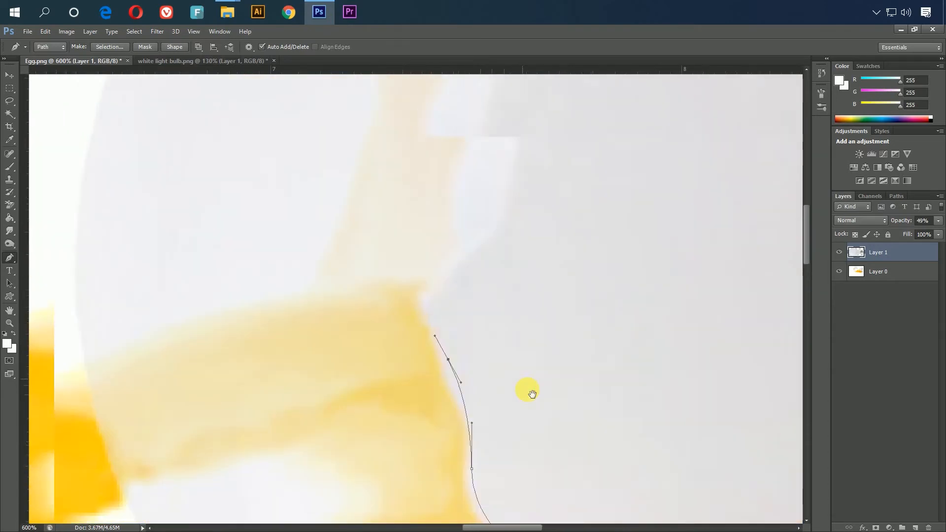
left_click_drag(457, 289, 473, 265)
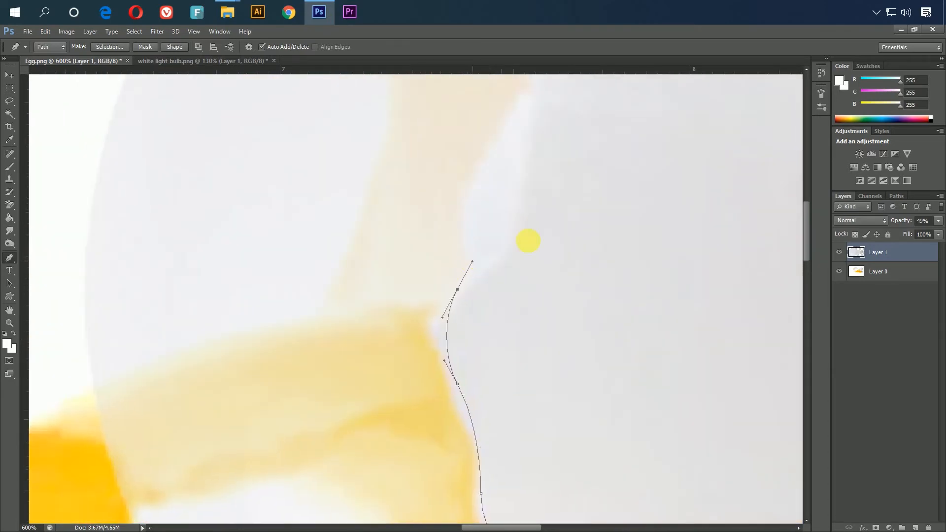
left_click_drag(530, 242, 520, 396)
left_click_drag(490, 315, 508, 272)
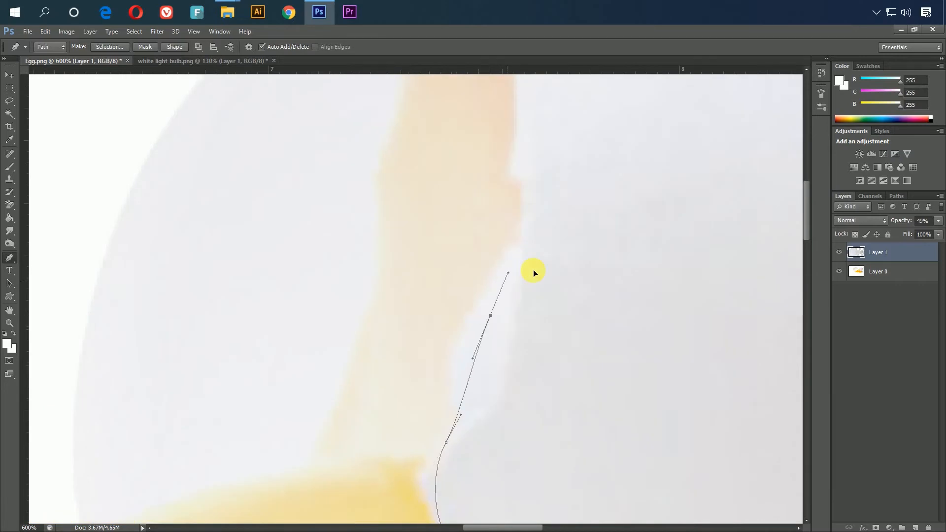
Extend the Pen path along the shell's inner rim up to the bulb's top edge.
left_click_drag(510, 216, 496, 348)
left_click_drag(512, 309, 508, 284)
left_click_drag(536, 357, 537, 515)
left_click_drag(500, 292, 497, 262)
left_click_drag(564, 294, 576, 406)
left_click_drag(527, 292, 530, 281)
left_click(521, 280)
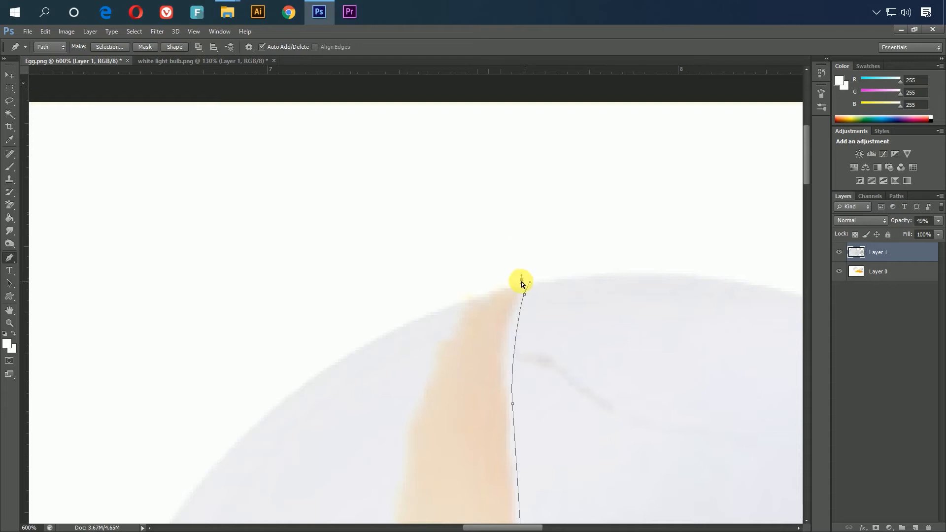
left_click(524, 291, "ctrl")
Loop the path above the bulb, down its left side and across the yolk, closing it at the starting point.
left_click_drag(481, 276, 516, 297)
left_click_drag(493, 170, 444, 161)
left_click(479, 344, "alt")
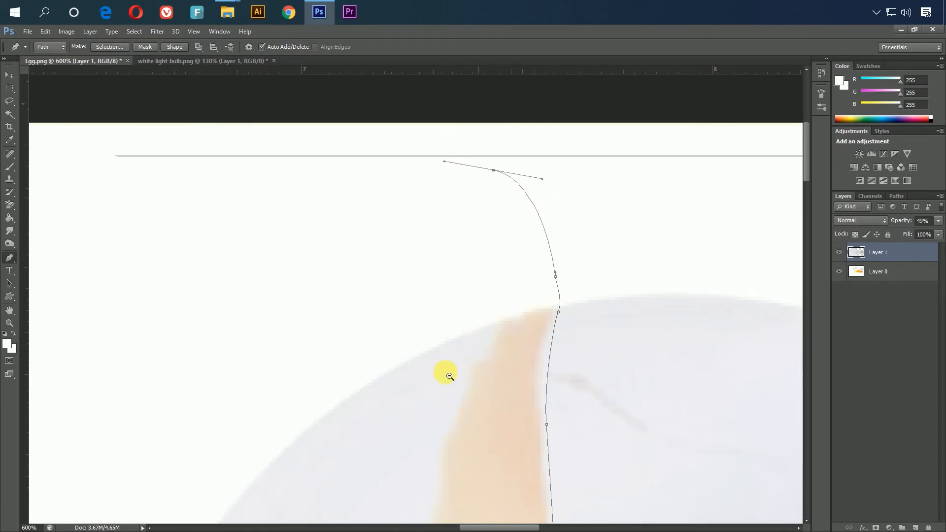
left_click(443, 373, "alt")
left_click(507, 388, "alt")
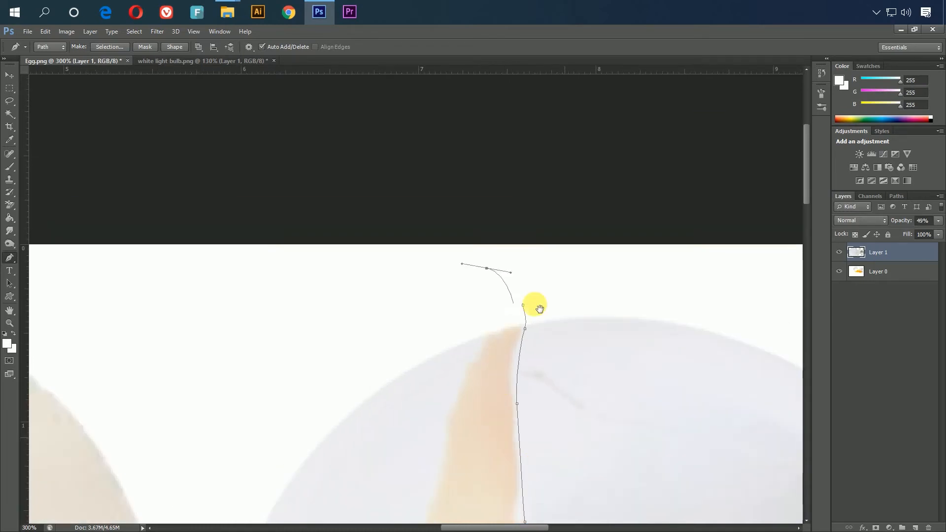
scroll(535, 306, "down", 5)
left_click(444, 346, "alt")
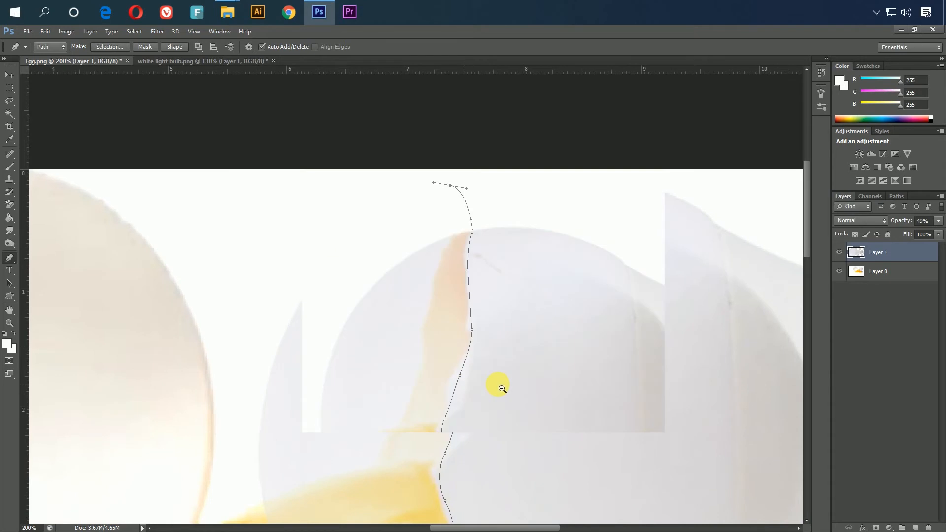
left_click_drag(530, 407, 460, 301)
left_click_drag(211, 252, 211, 349)
scroll(408, 281, "down", 5)
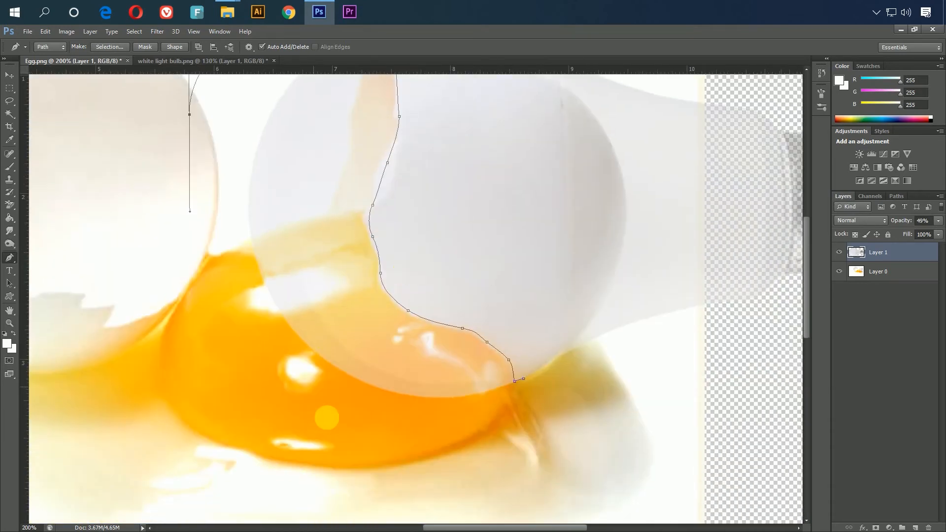
left_click_drag(314, 420, 444, 468)
left_click_drag(538, 406, 538, 389)
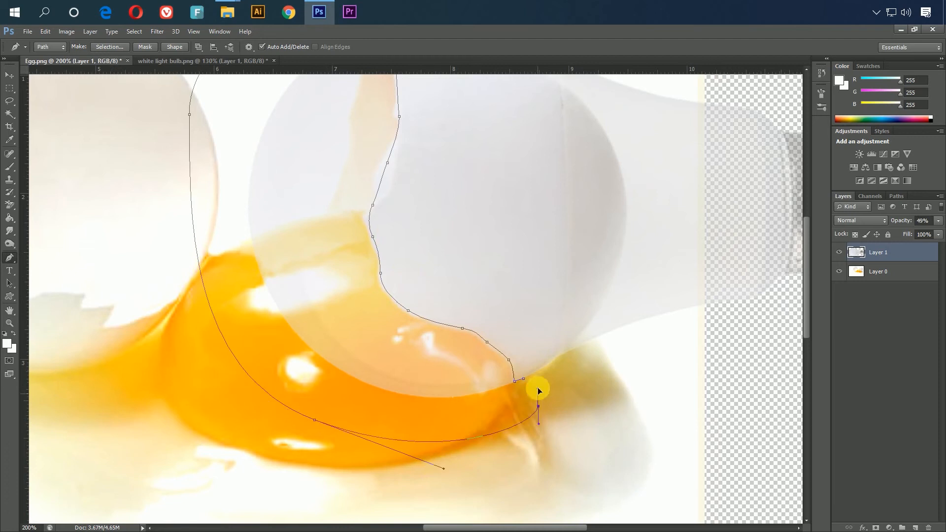
left_click(523, 381)
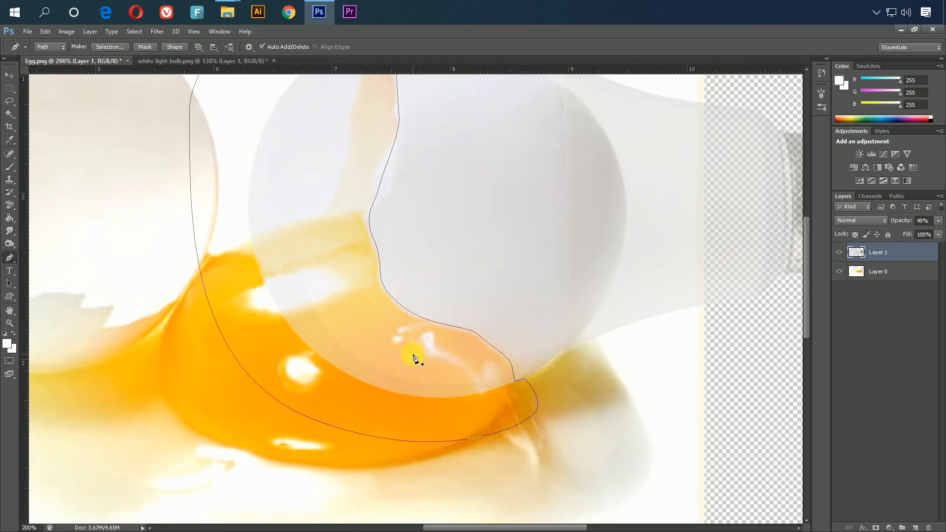
Convert the closed path into a new anti-aliased selection and invert it.
right_click(324, 287)
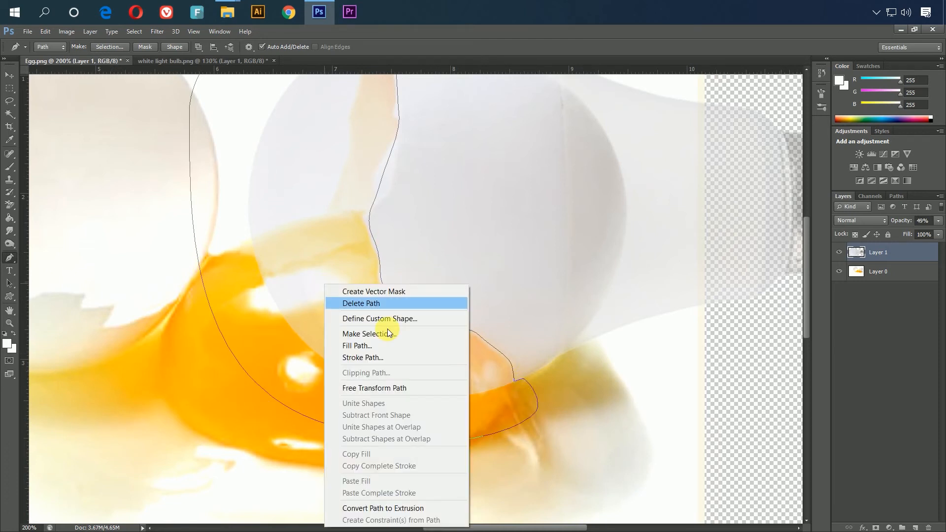
left_click(404, 336)
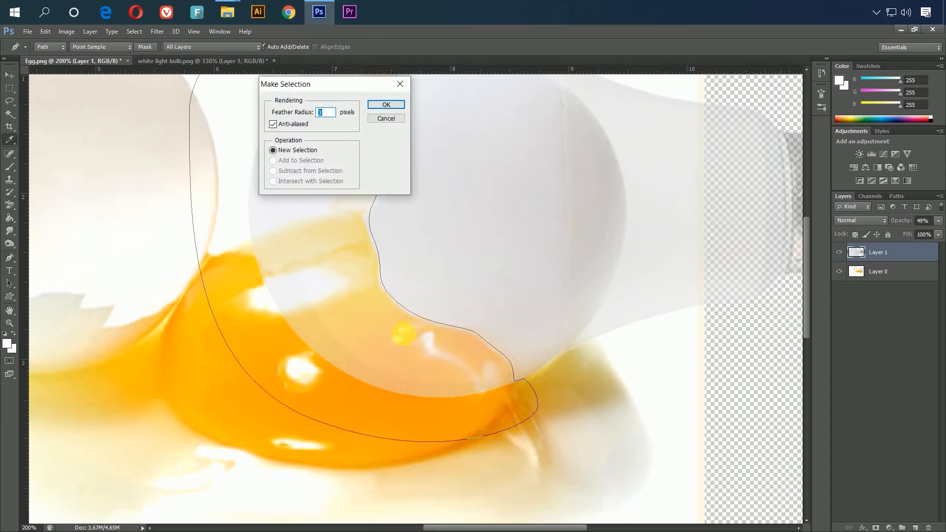
left_click(384, 105)
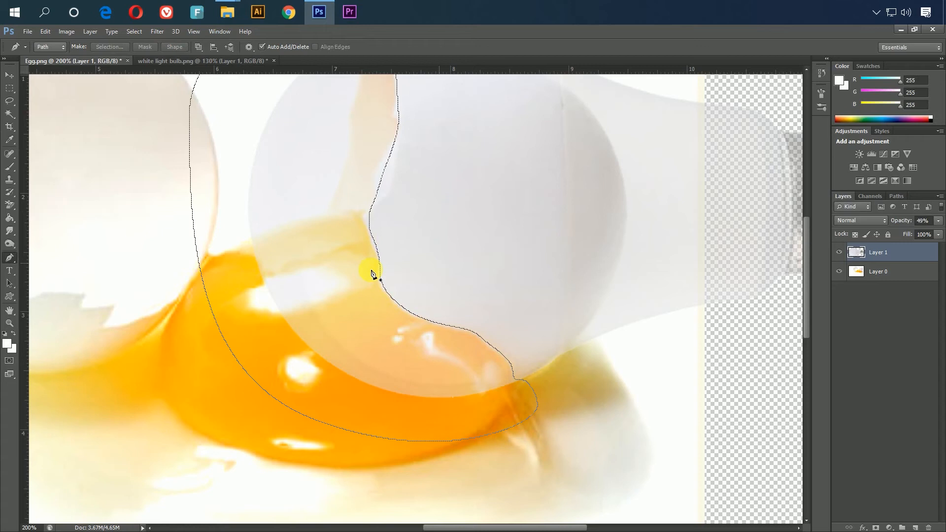
left_click(10, 101)
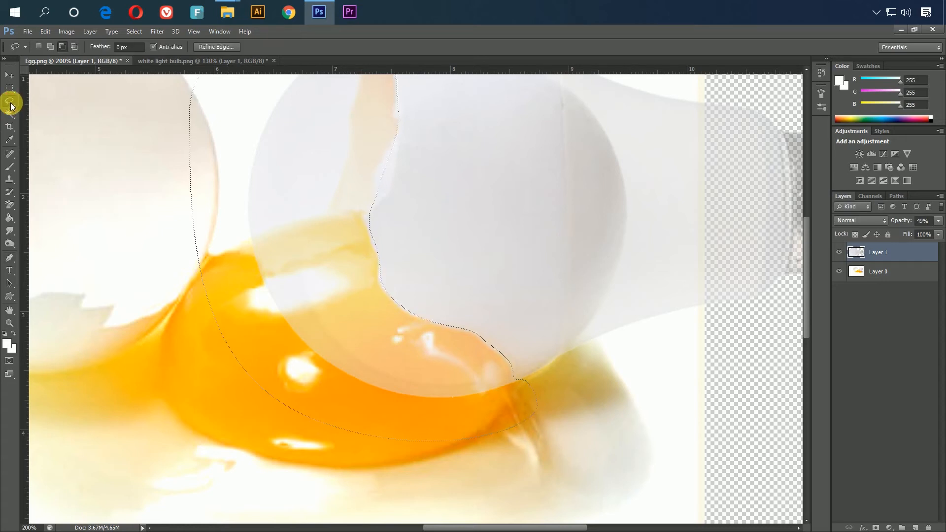
right_click(290, 177)
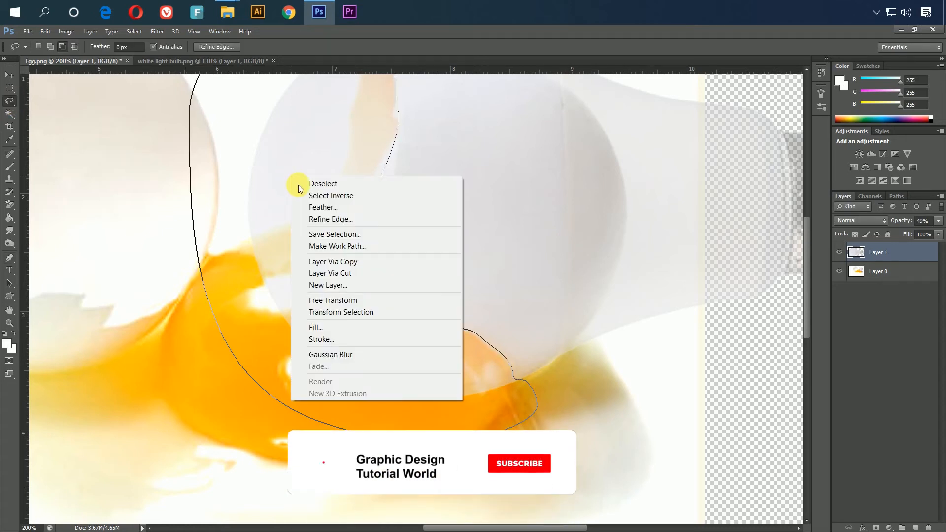
left_click(346, 196)
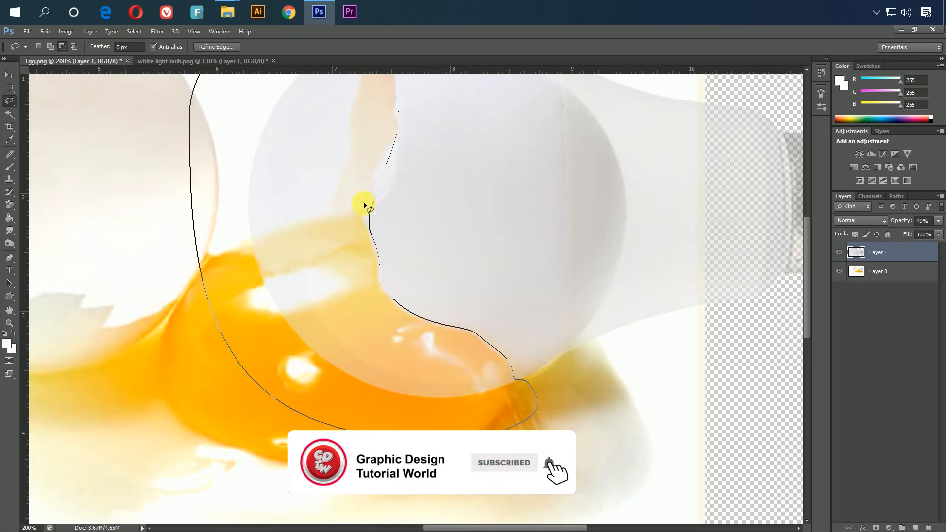
Add a layer mask from the selection to the bulb layer and set the layer's opacity to 100%.
key("ctrl+0")
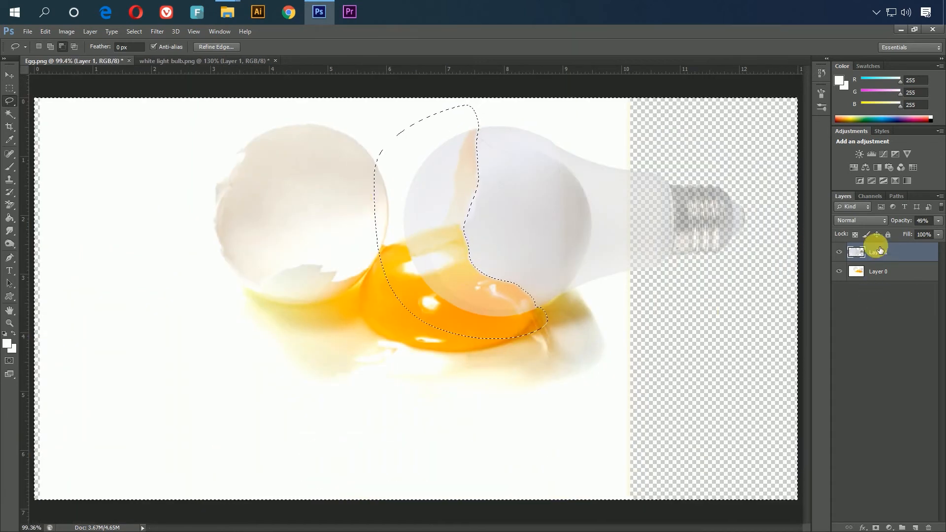
left_click(876, 528)
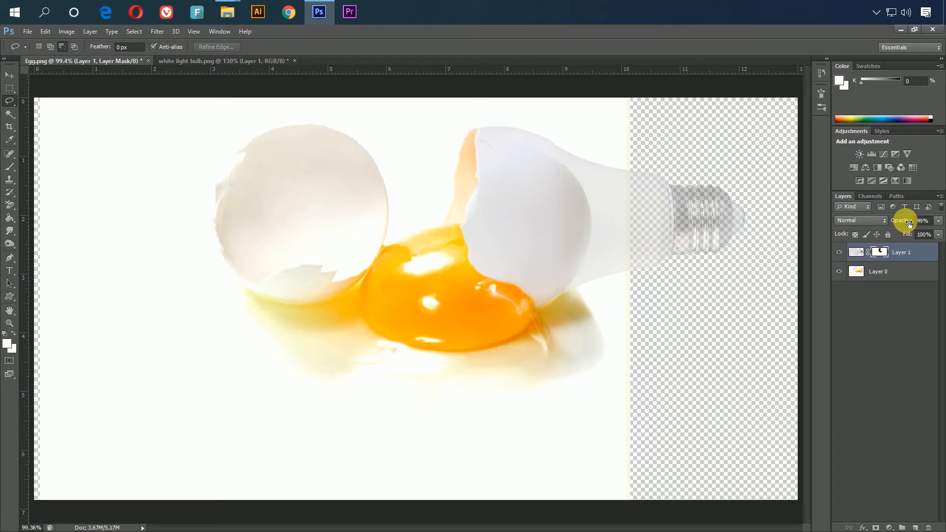
left_click_drag(910, 220, 941, 223)
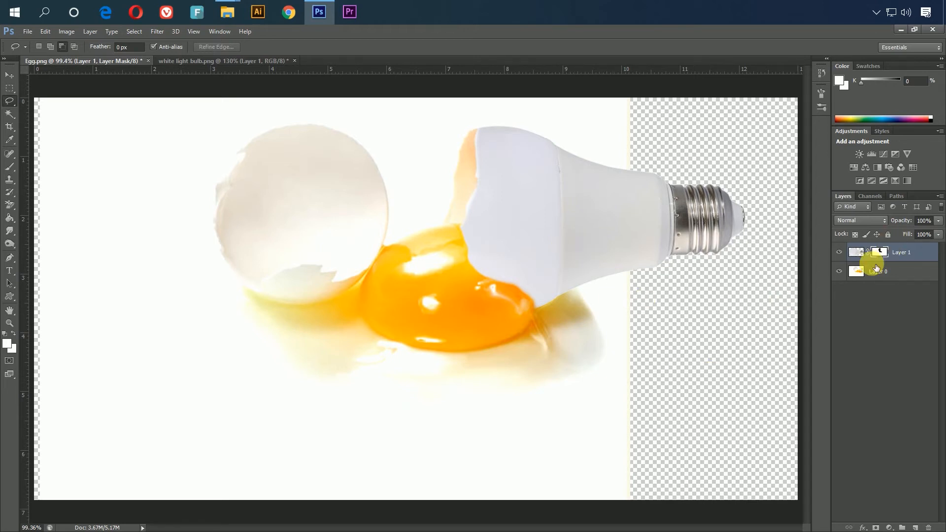
Try a Brightness/Contrast adjustment with raised brightness while the bulb layer's mask is active.
left_click(56, 32)
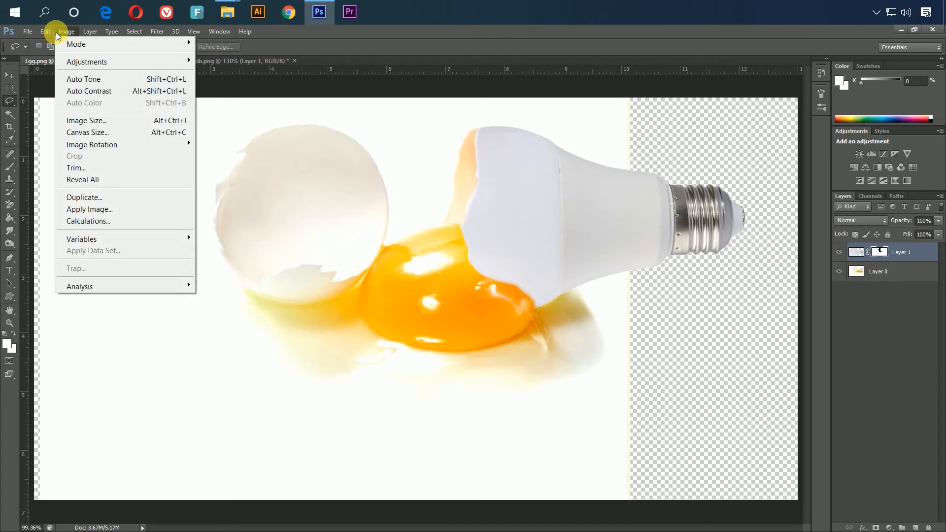
mouse_move(127, 62)
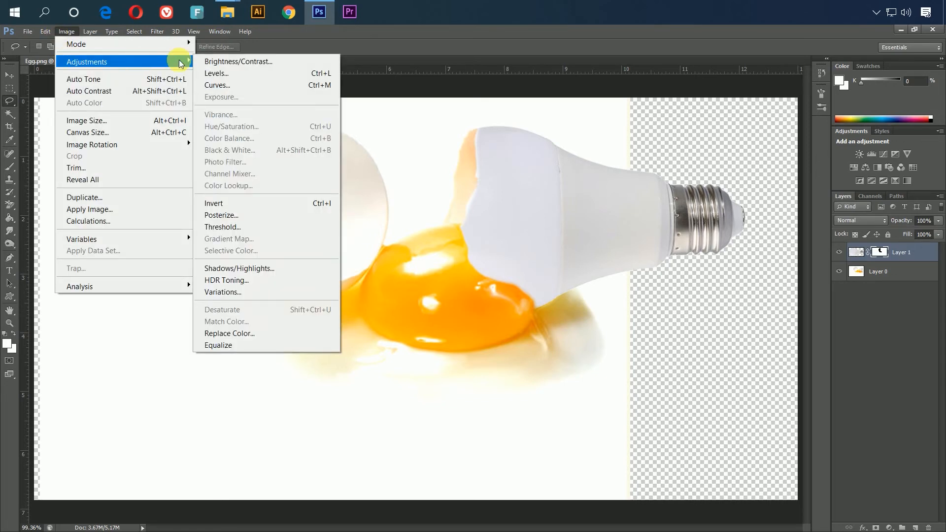
left_click(228, 63)
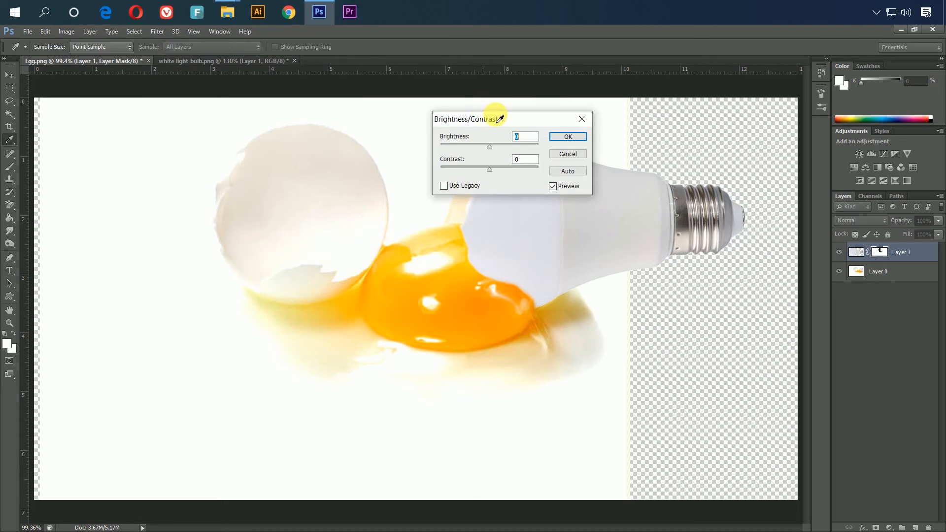
left_click_drag(528, 125, 646, 280)
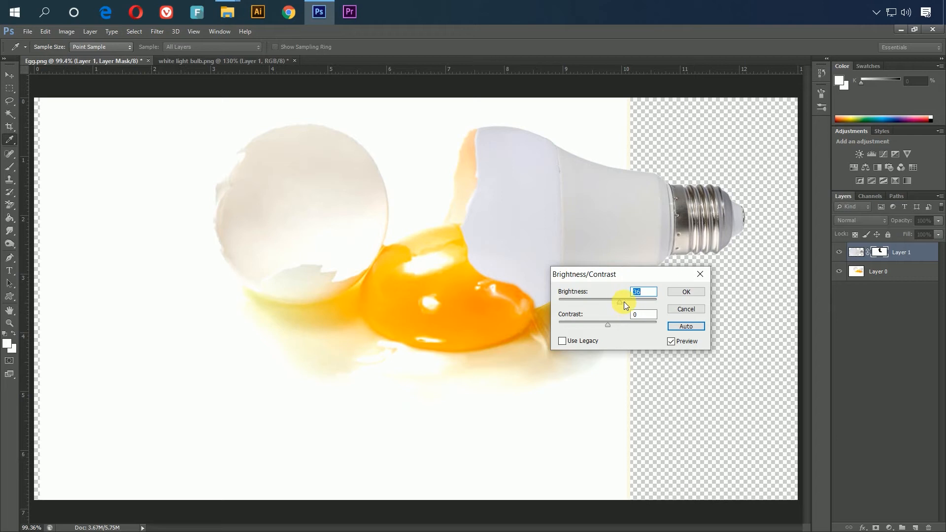
left_click(855, 253)
left_click(685, 292)
key("l")
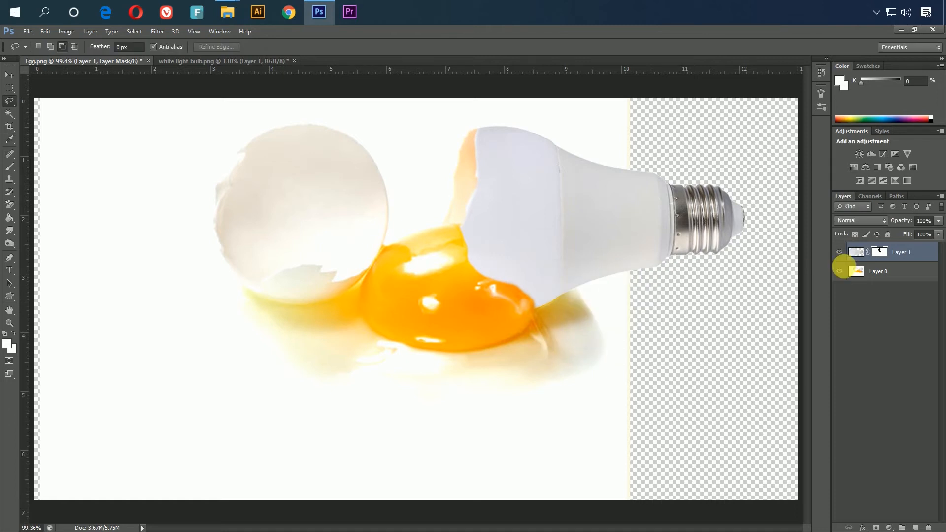
Crop the image to a rectangular marquee that leaves out the narrow transparent strip along the canvas's left edge.
left_click(856, 252)
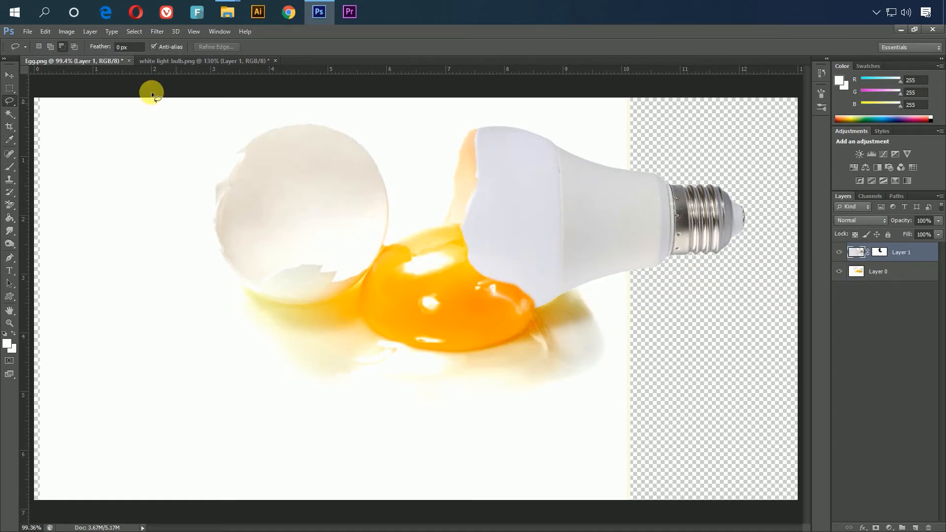
left_click(9, 89)
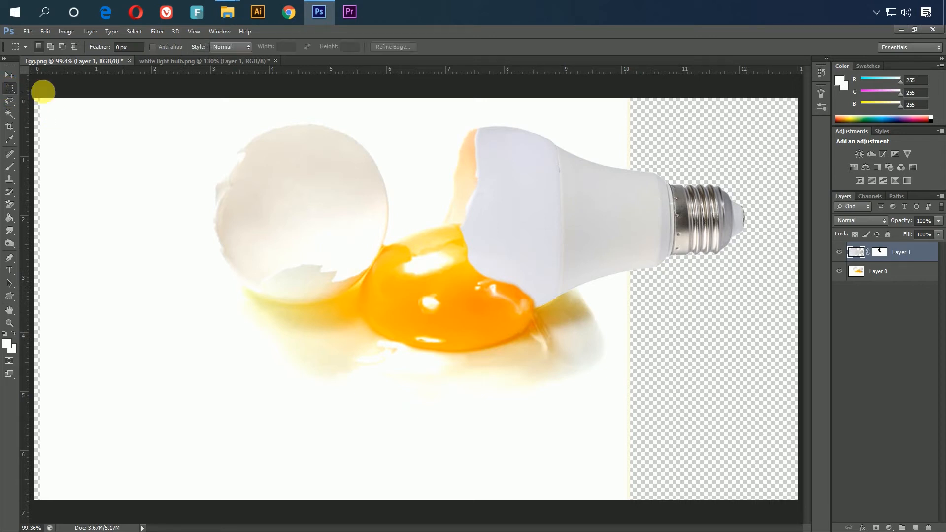
left_click_drag(63, 97, 792, 507)
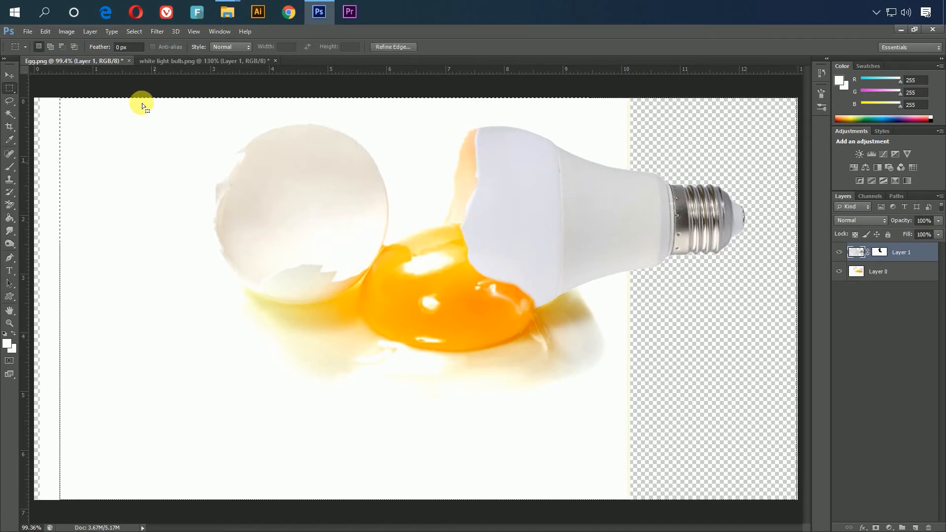
left_click(67, 31)
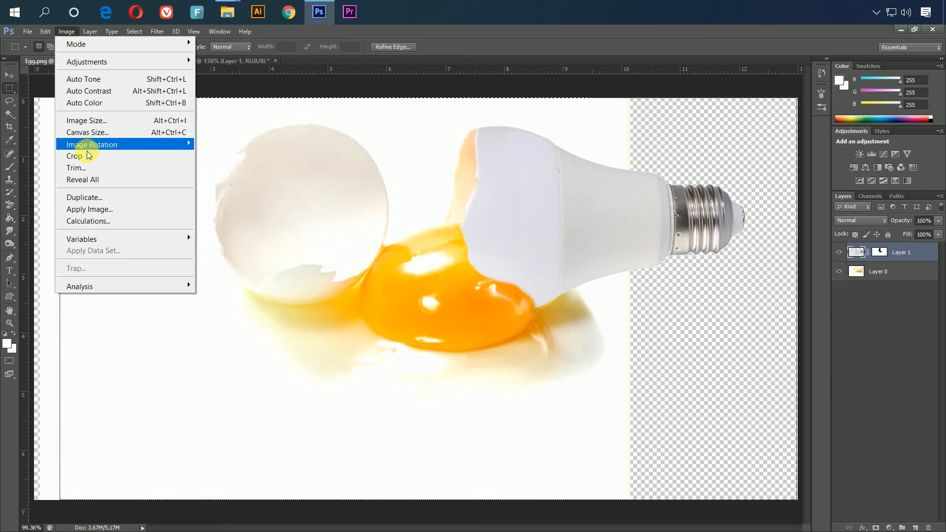
left_click(105, 155)
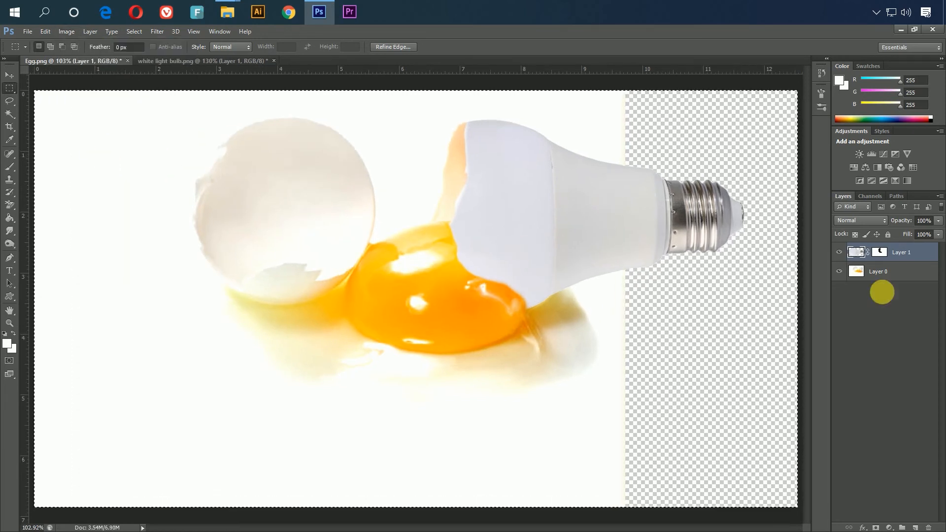
Make the egg layer active and clear the selection.
left_click(894, 273)
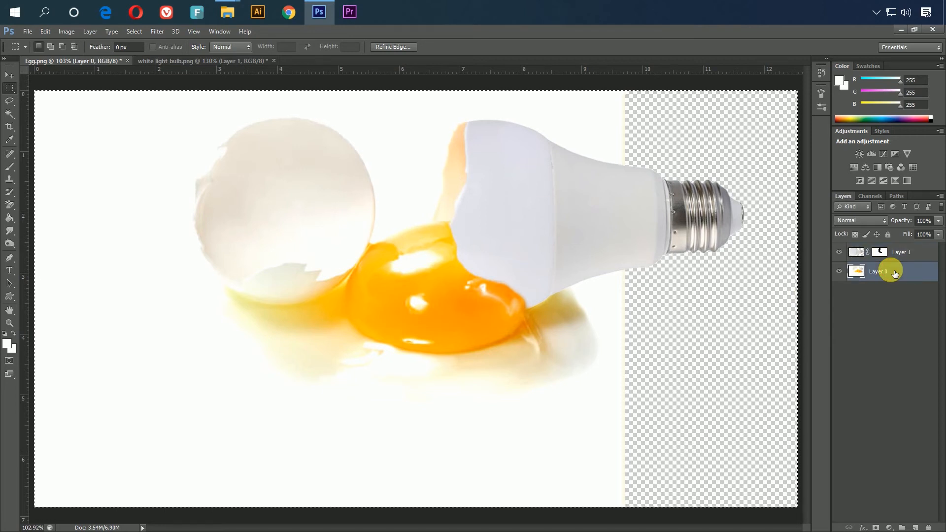
left_click(134, 31)
left_click(148, 55)
key("ctrl+d")
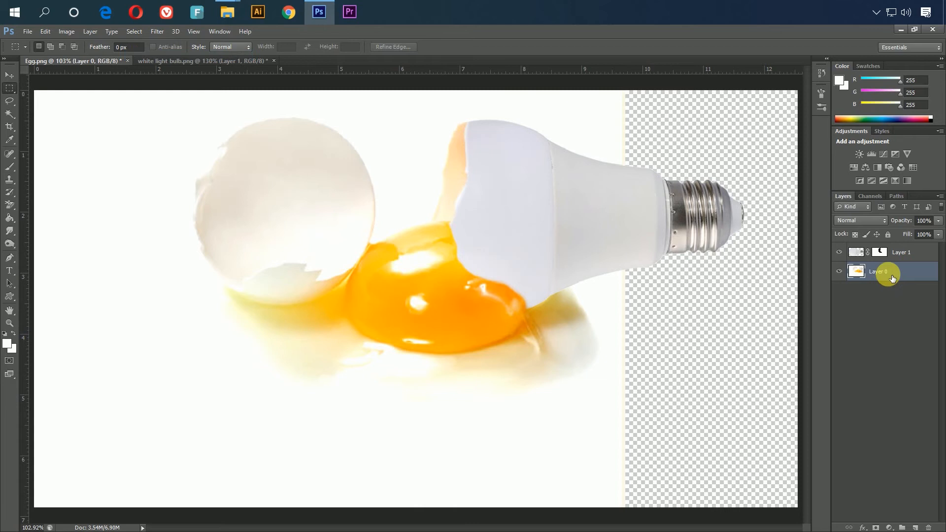
Marquee-select the transparent area behind the bulb's base, slightly overlapping the egg image's edge, and feather the selection by 45 pixels.
left_click(586, 303, "alt")
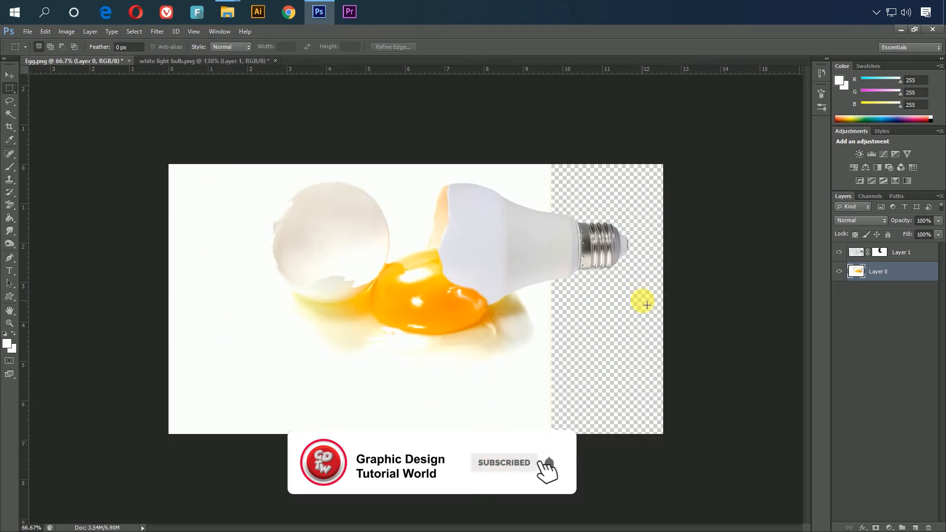
mouse_move(689, 436)
left_mouse_down()
mouse_move(554, 162)
mouse_move(537, 154)
mouse_move(546, 163)
left_mouse_up()
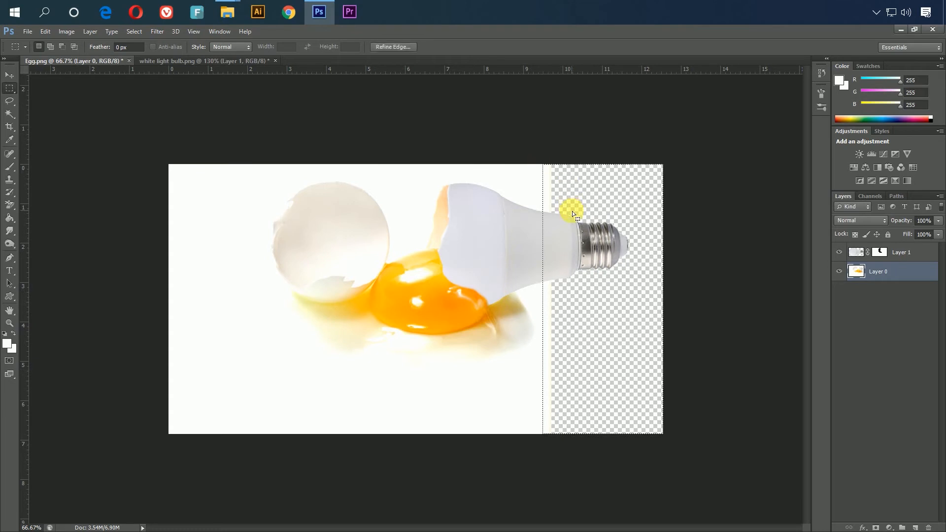
right_click(591, 207)
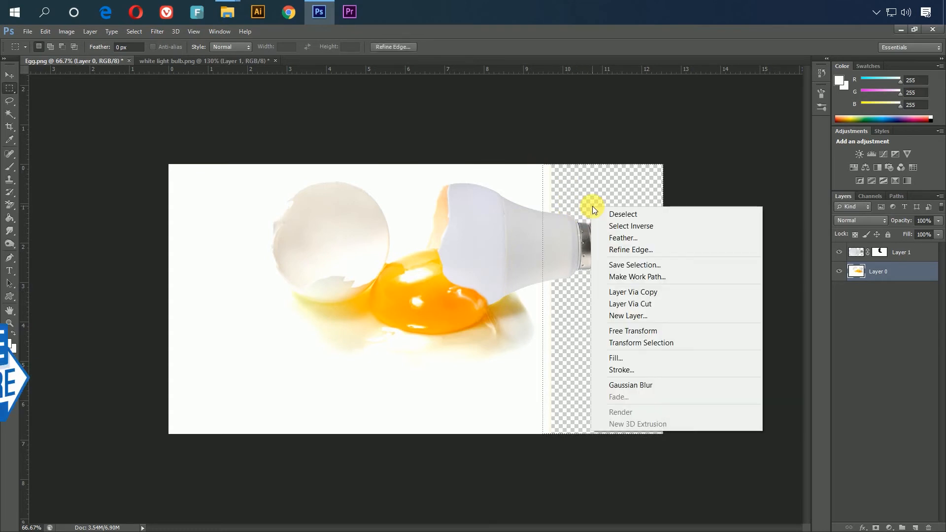
left_click(635, 245)
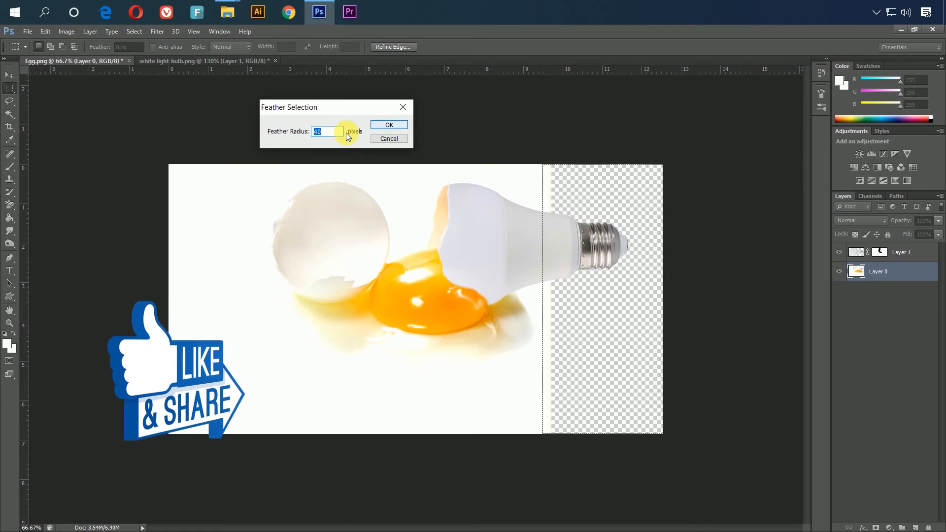
type("45")
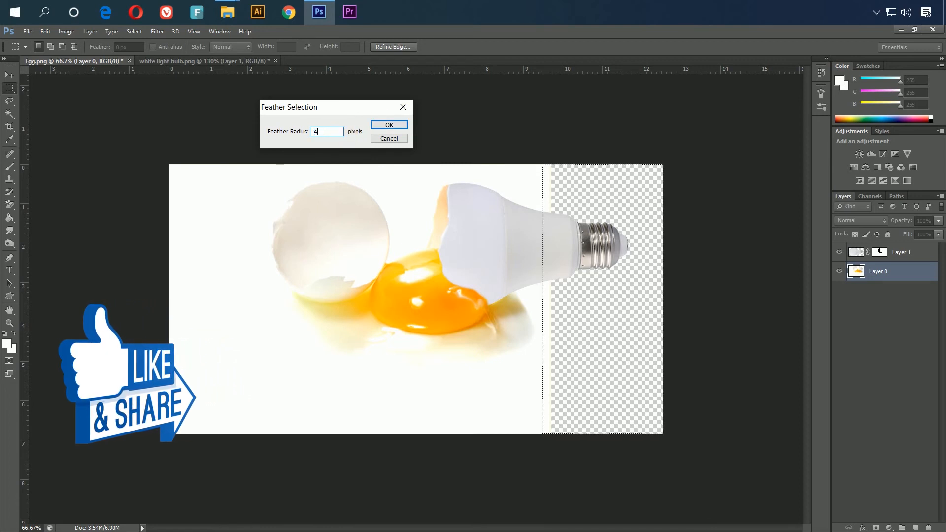
left_click(390, 125)
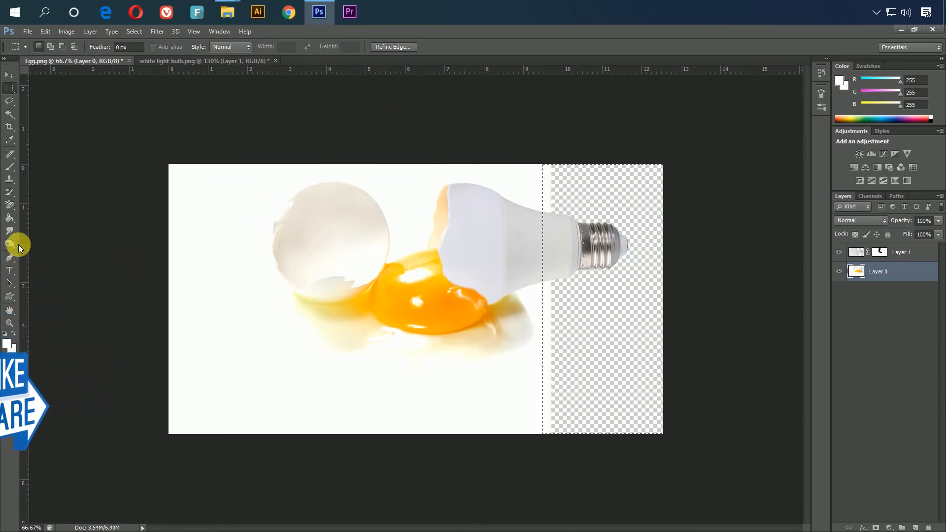
Fill the feathered selection on the egg layer with white using the Paint Bucket, repeating the fill until the seam is covered.
left_click(18, 218)
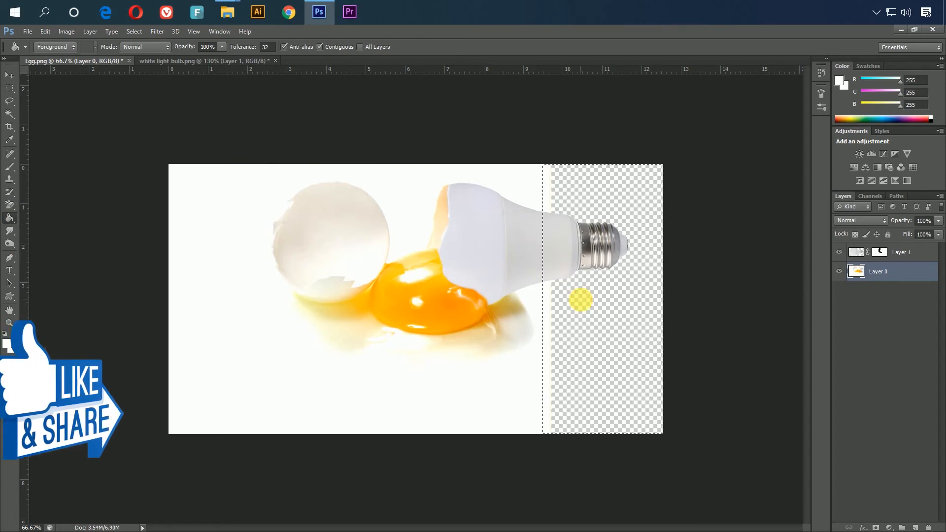
left_click(582, 303)
left_click(576, 313)
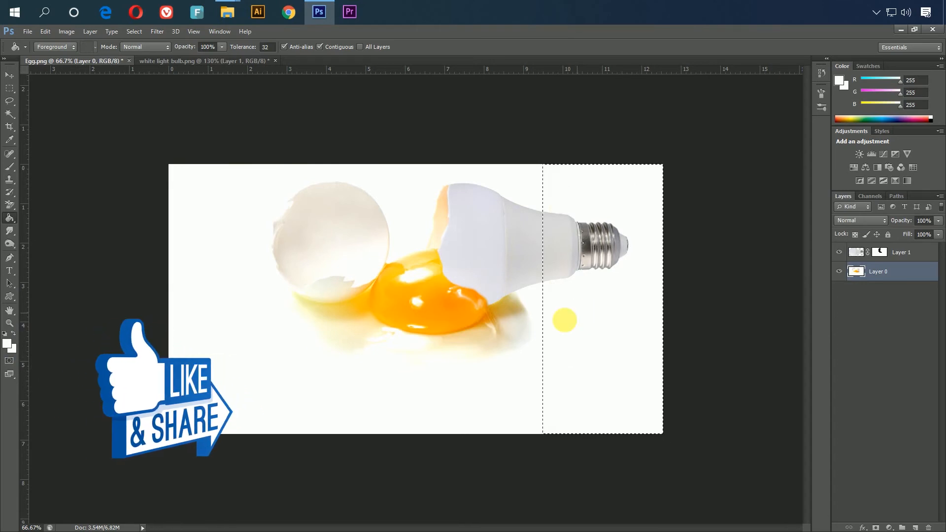
left_click(565, 336)
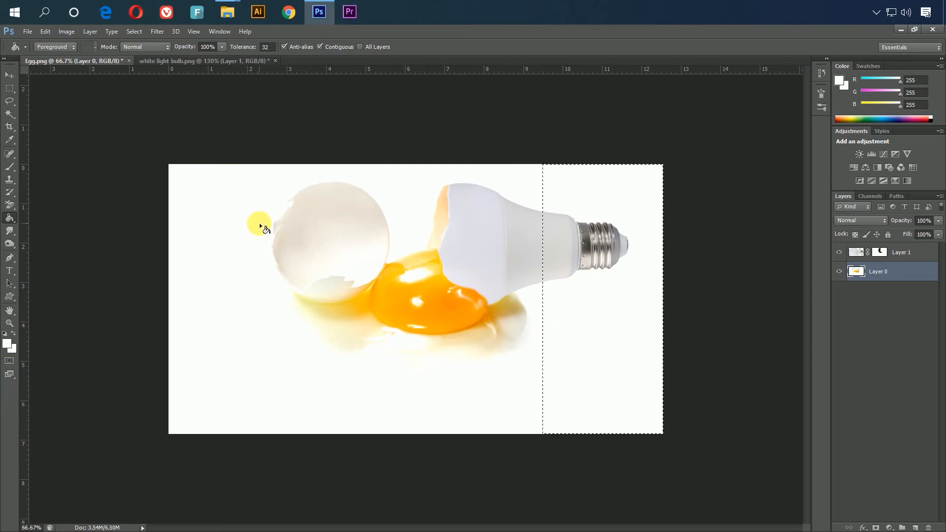
key("ctrl+0")
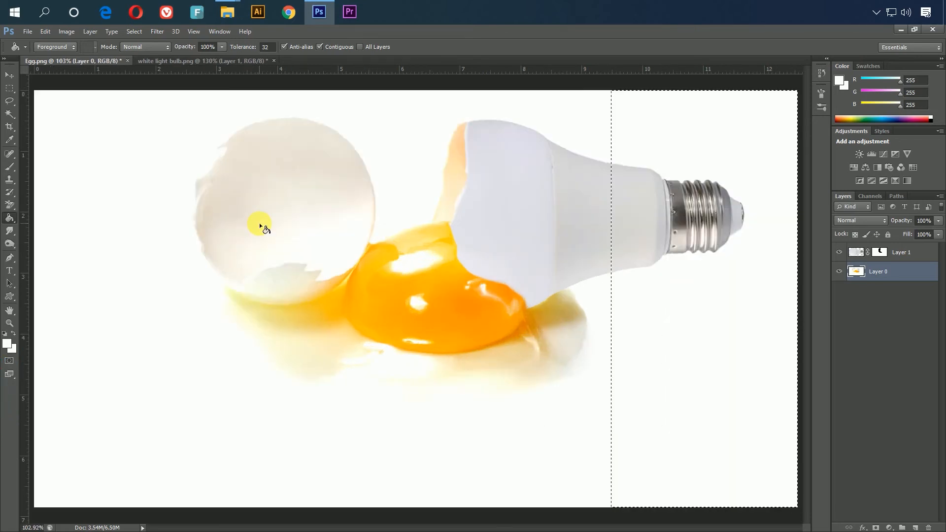
Try filling the feathered selection with black to reveal its soft edge, and undo that fill.
left_click(5, 334)
left_click(649, 350)
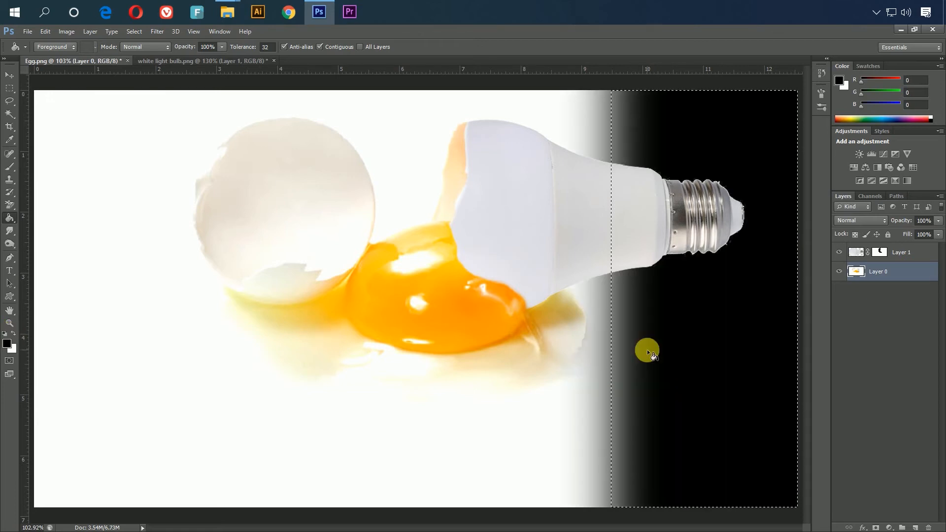
key("ctrl+z")
Switch the foreground colour back to white and fill the feathered selection with it once more.
left_click(14, 334)
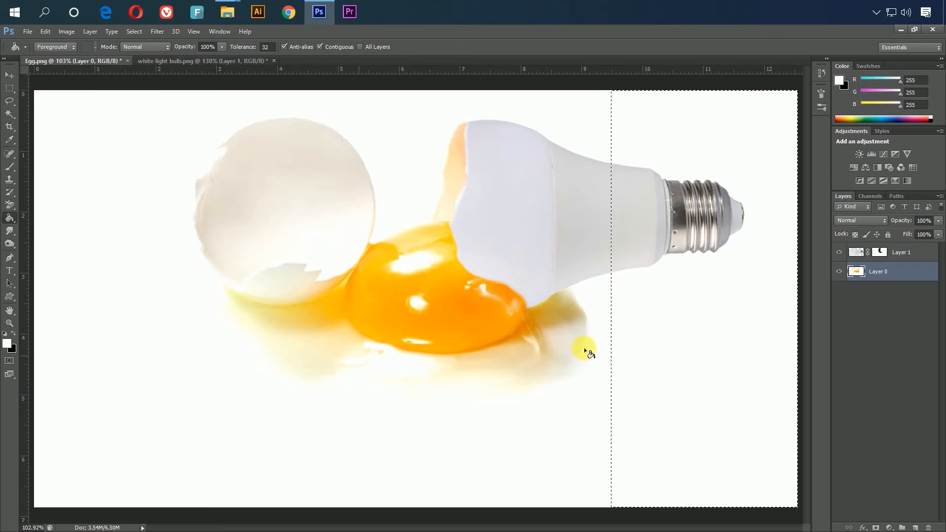
left_click(671, 344)
key("ctrl+1")
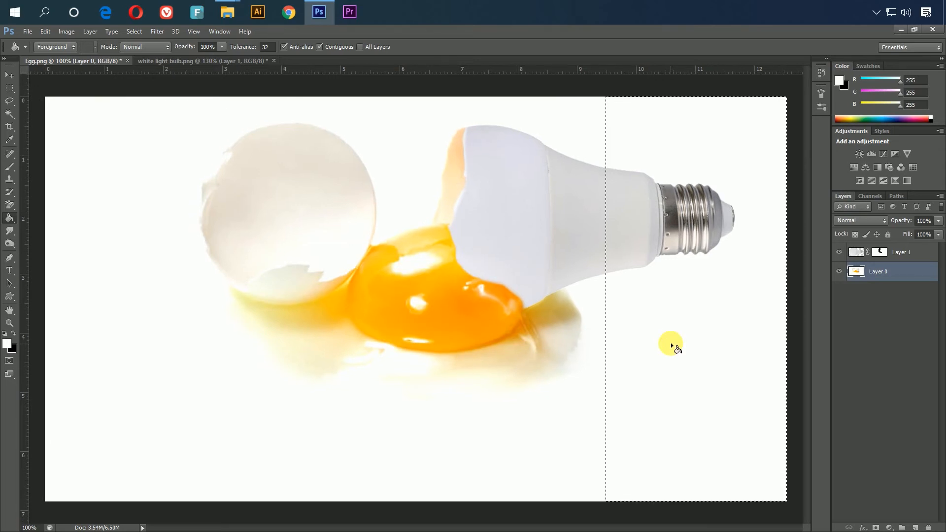
Apply a Brightness/Contrast adjustment with brightness -17 to the selected area of the egg layer.
left_click(69, 33)
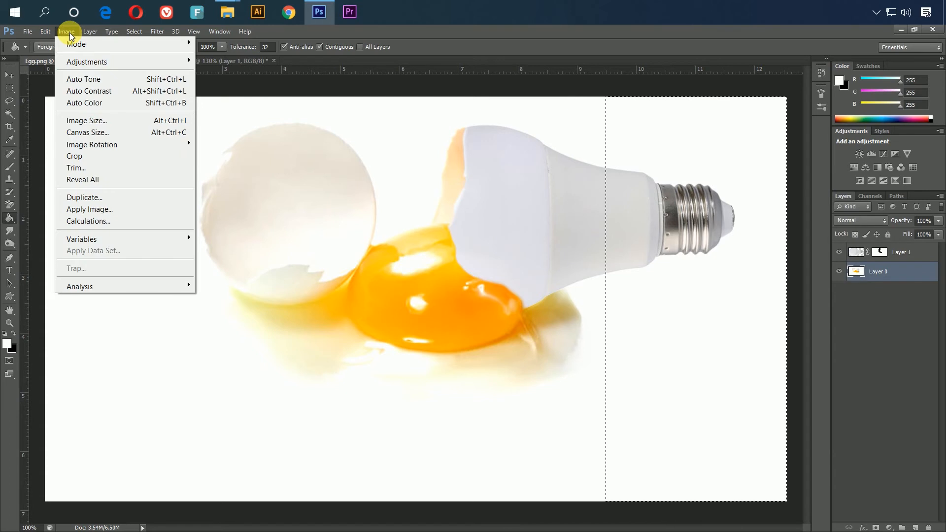
mouse_move(95, 62)
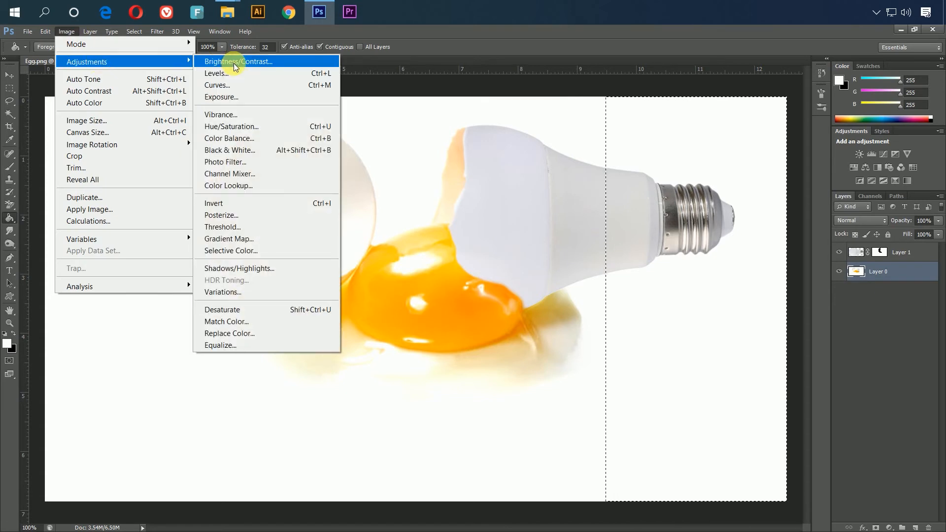
left_click(235, 61)
left_click(616, 300)
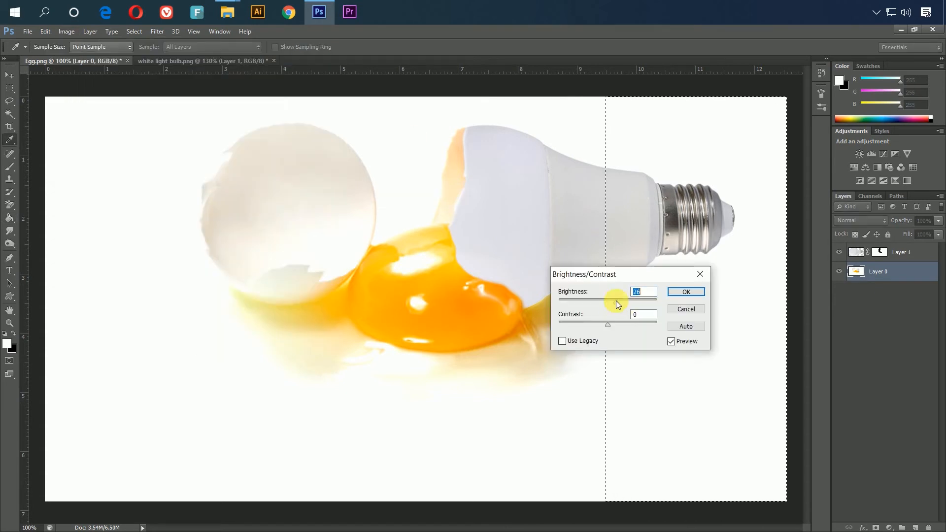
left_click_drag(625, 301, 602, 300)
left_click(686, 292)
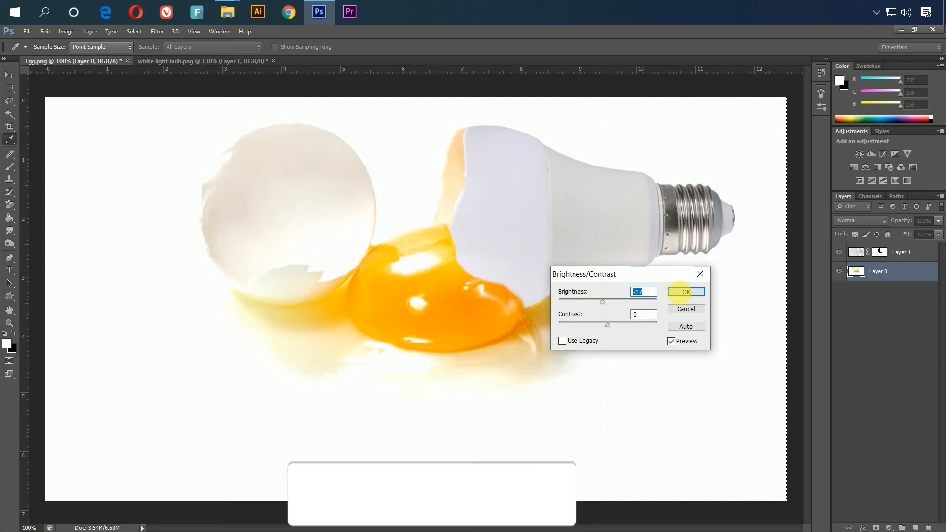
key("g")
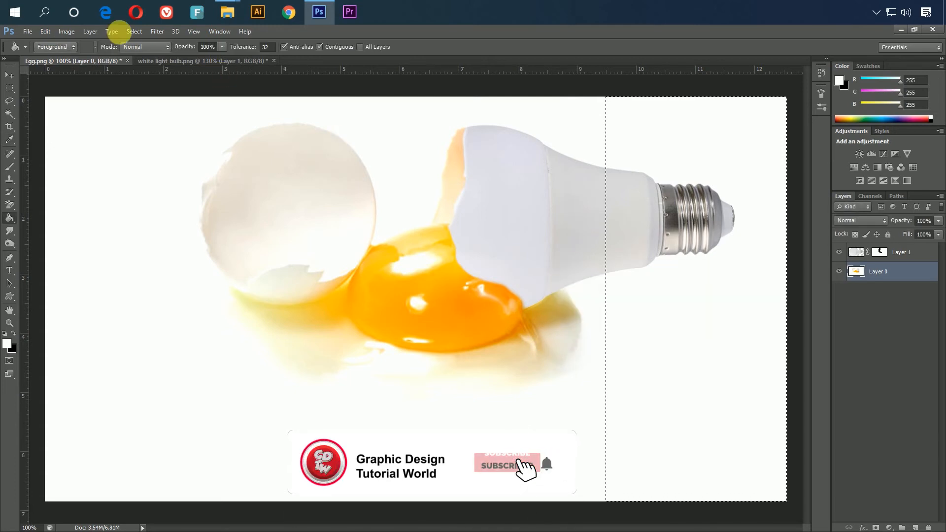
Clear the selection around the newly filled background area.
left_click(134, 31)
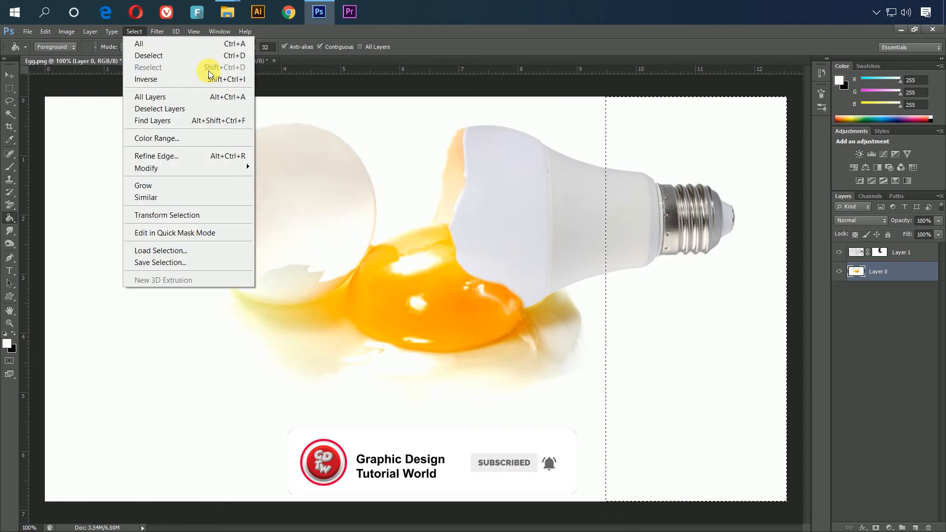
left_click(422, 251)
key("ctrl+d")
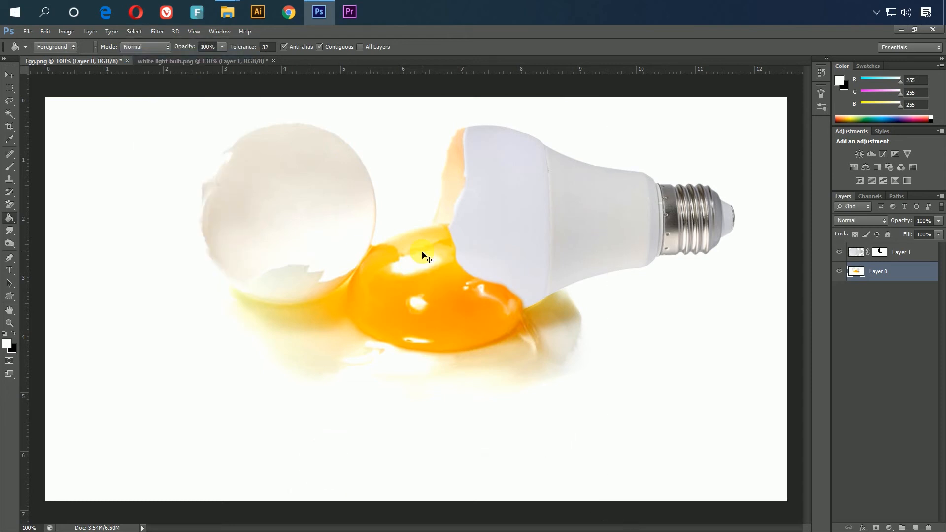
On the bulb layer's mask, paint black with a 125-pixel brush at 22% opacity along the bulb's broken edge beside the yolk.
left_click(465, 281, "ctrl")
key("ctrl+minus")
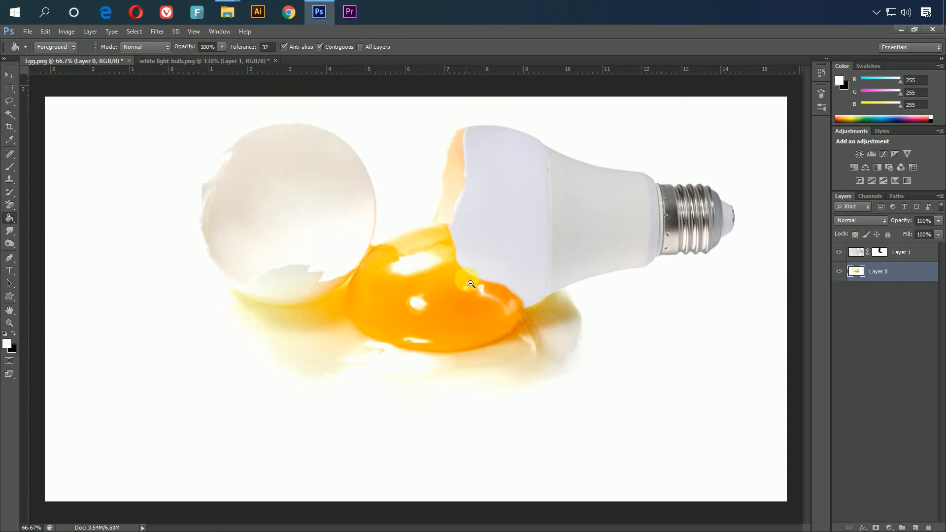
left_click_drag(537, 280, 665, 363)
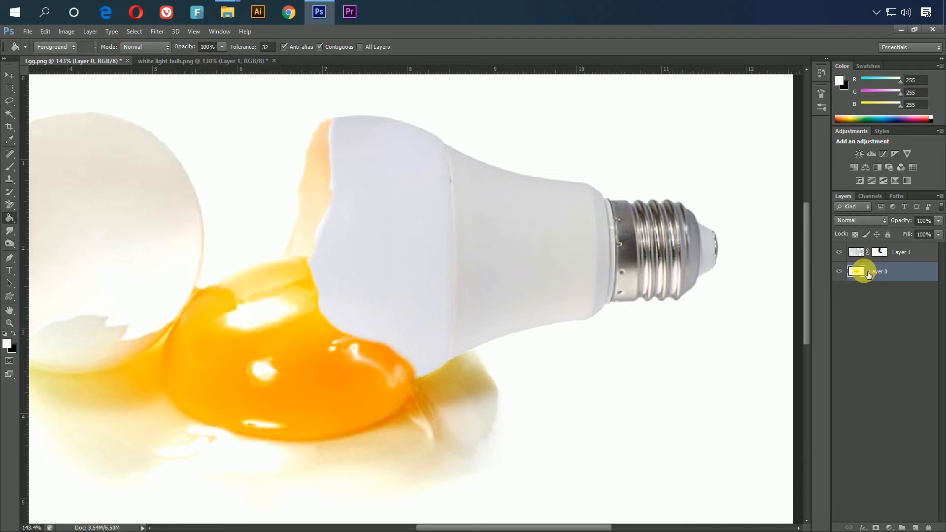
left_click(899, 256)
left_click(880, 253)
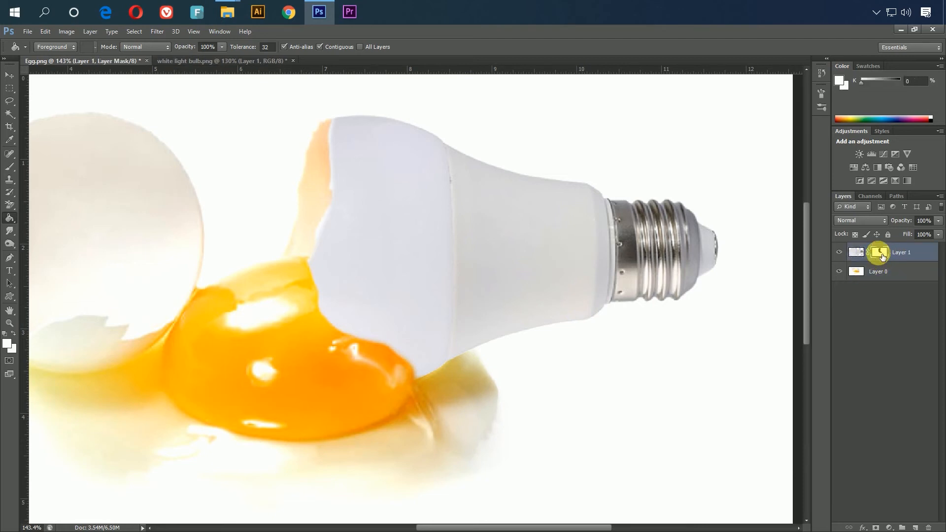
left_click(10, 167)
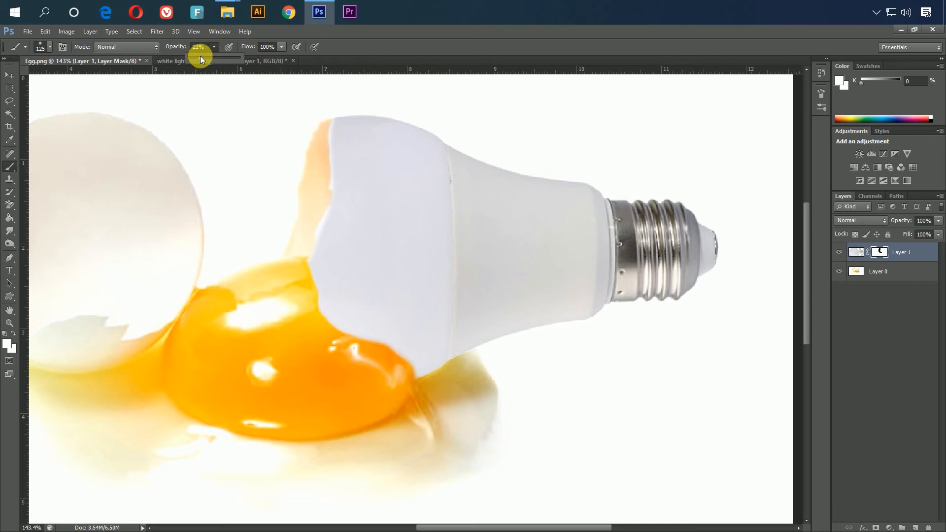
left_click(352, 164)
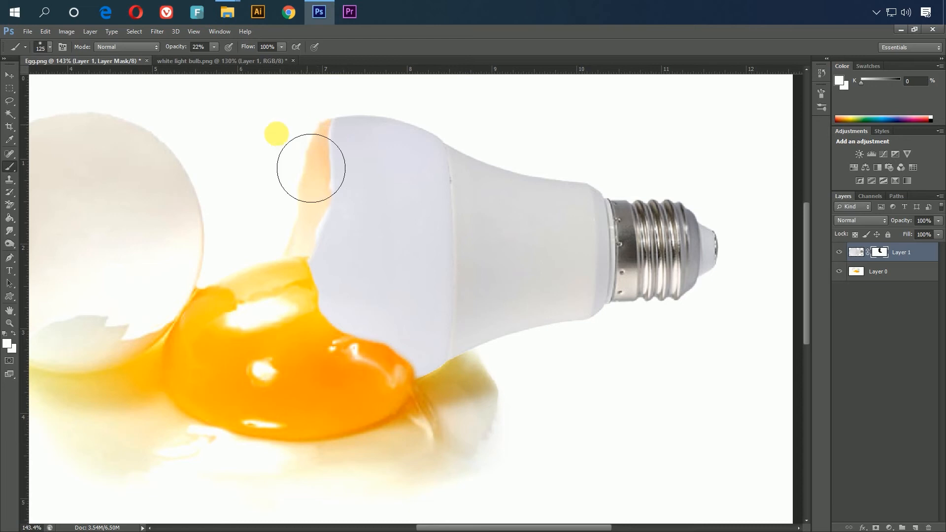
left_click(14, 334)
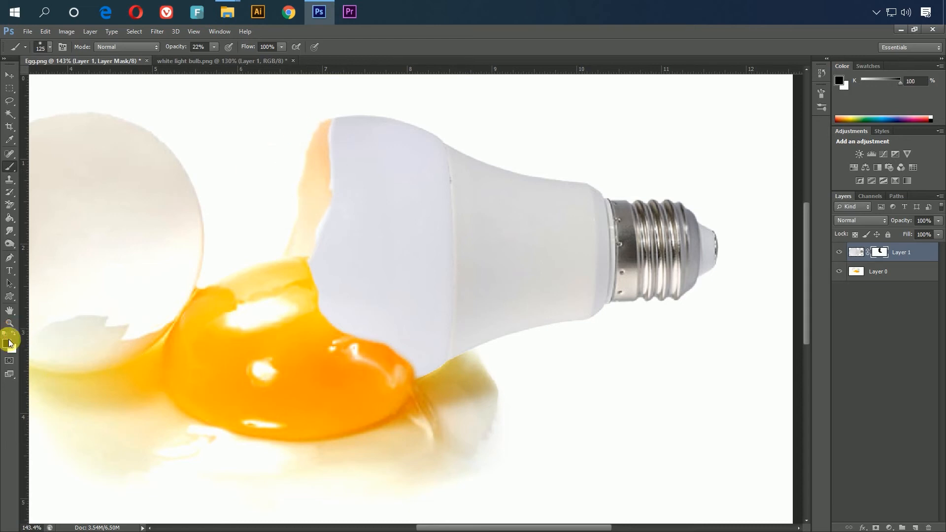
left_click(320, 130)
mouse_move(355, 167)
left_mouse_down()
mouse_move(367, 226)
mouse_move(353, 260)
mouse_move(340, 242)
mouse_move(332, 260)
mouse_move(347, 321)
mouse_move(329, 298)
mouse_move(348, 357)
mouse_move(348, 341)
mouse_move(431, 412)
mouse_move(371, 386)
mouse_move(386, 390)
mouse_move(325, 336)
mouse_move(360, 366)
mouse_move(346, 319)
mouse_move(342, 241)
mouse_move(342, 289)
mouse_move(349, 150)
mouse_move(326, 278)
mouse_move(361, 377)
mouse_move(400, 420)
left_mouse_up()
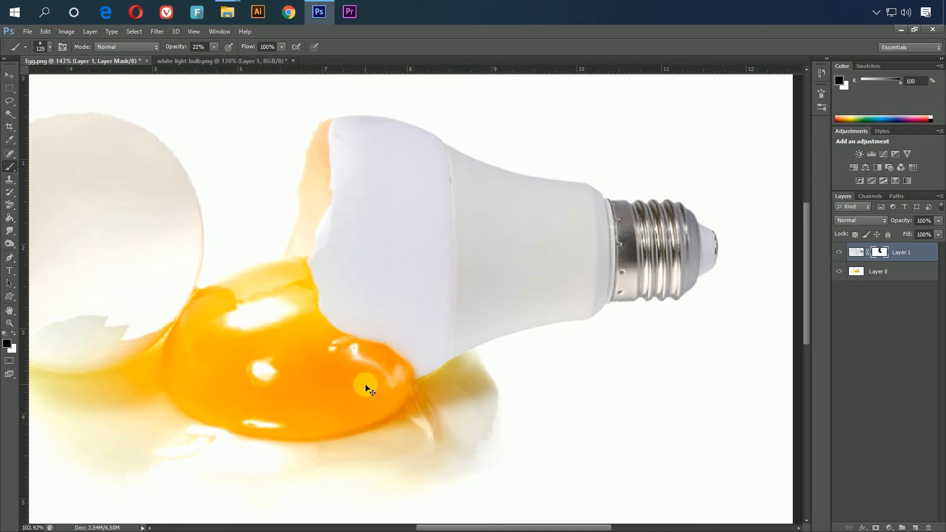
left_click_drag(367, 389, 363, 384)
key("ctrl+0")
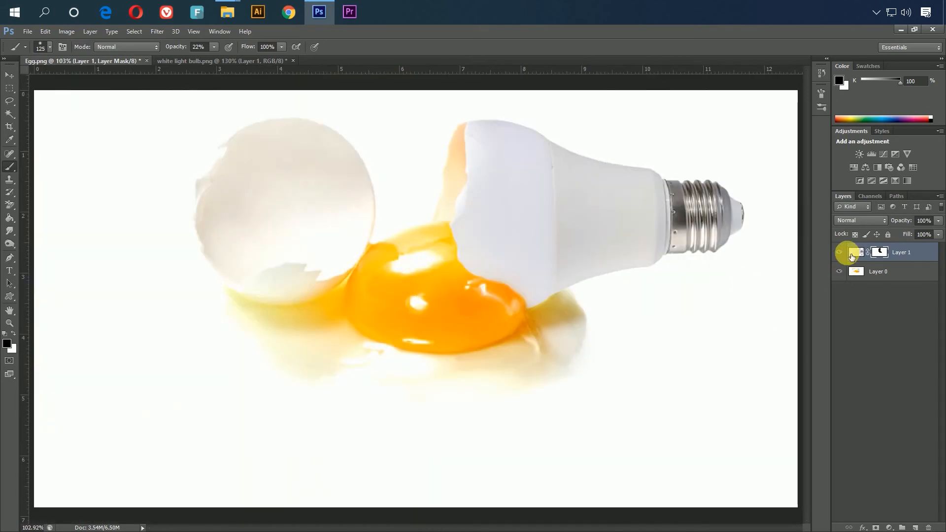
Make the bulb layer's image active and toggle the layer's visibility to compare the composite with and without it.
left_click(850, 256)
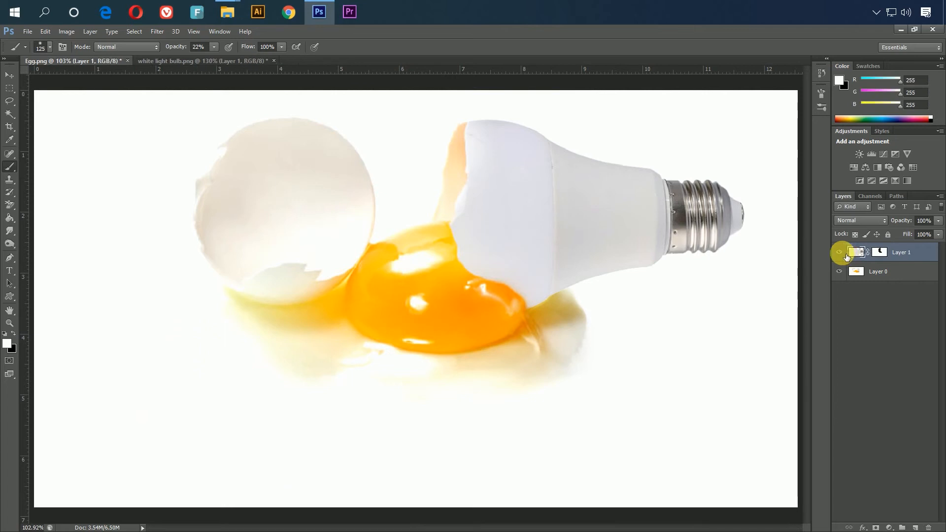
left_click(842, 253)
left_click(842, 253)
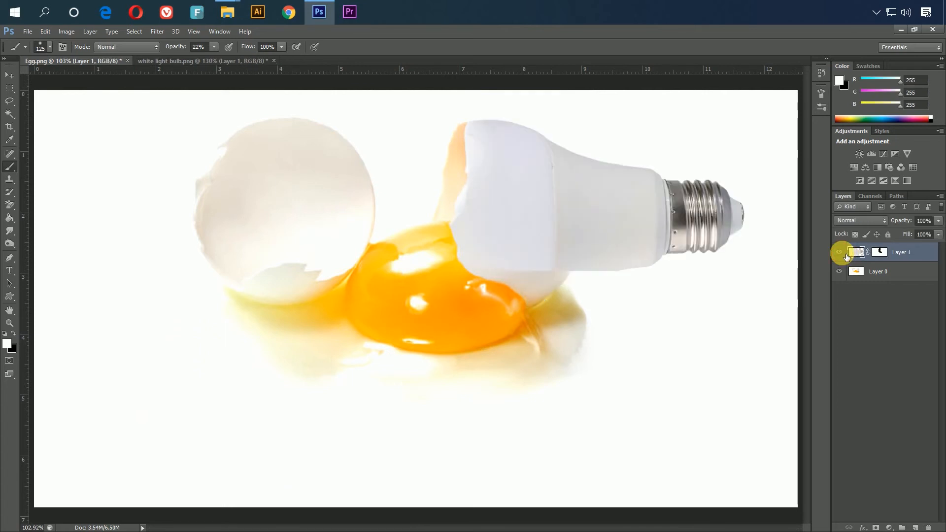
Load the bulb layer's outline as a selection and create an empty layer directly above the egg layer.
left_click(882, 257)
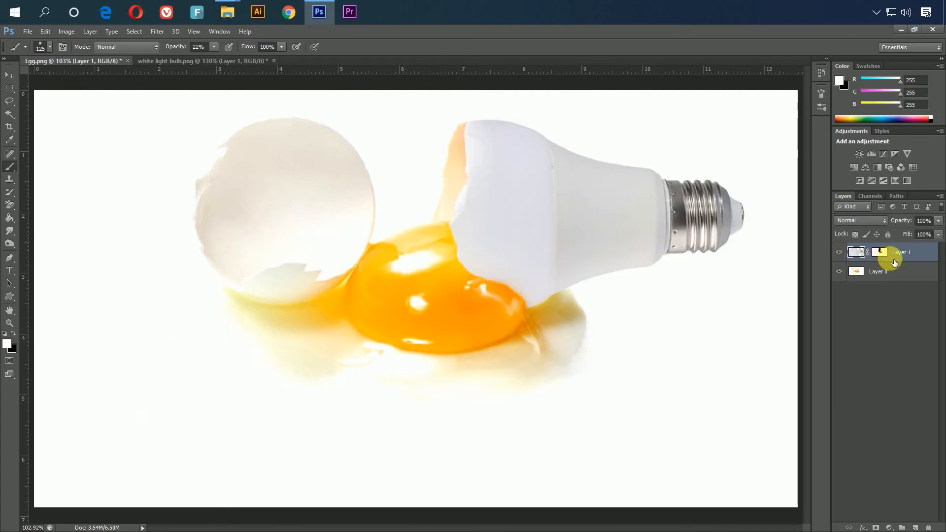
left_click(861, 257, "ctrl")
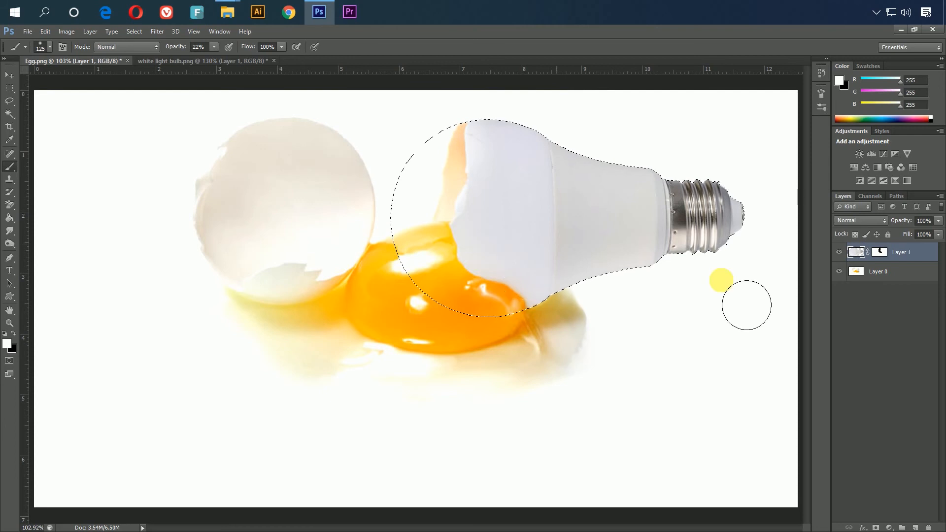
left_click(901, 270)
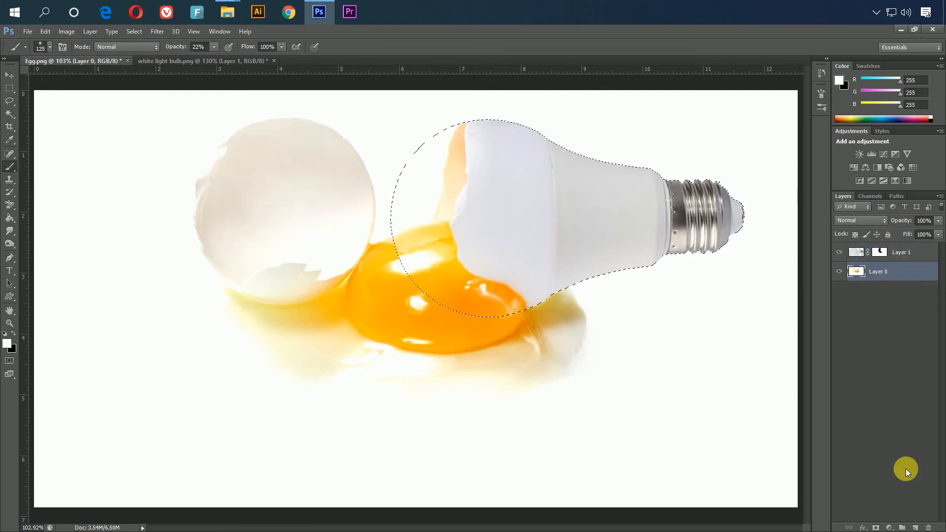
left_click(915, 527)
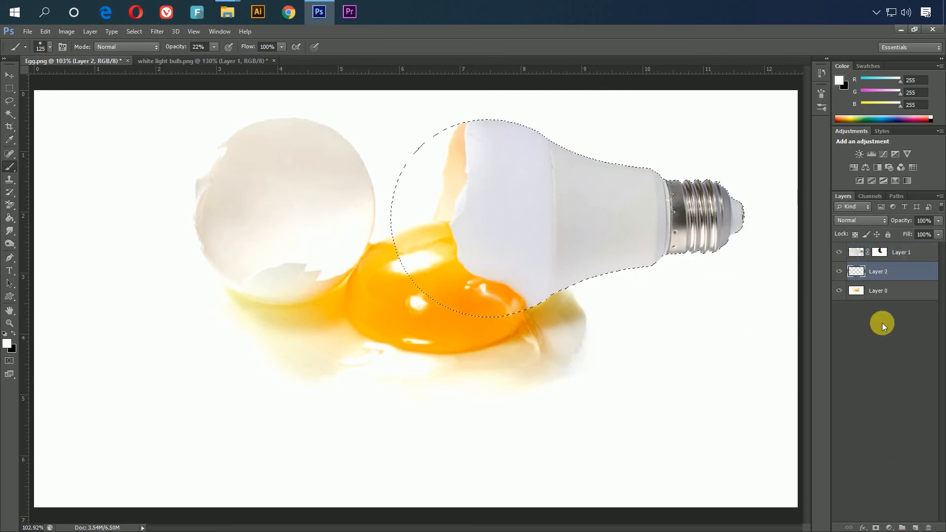
Fill the bulb-shaped selection with black on the new layer, using the Paint Bucket, and deselect.
left_click(5, 335)
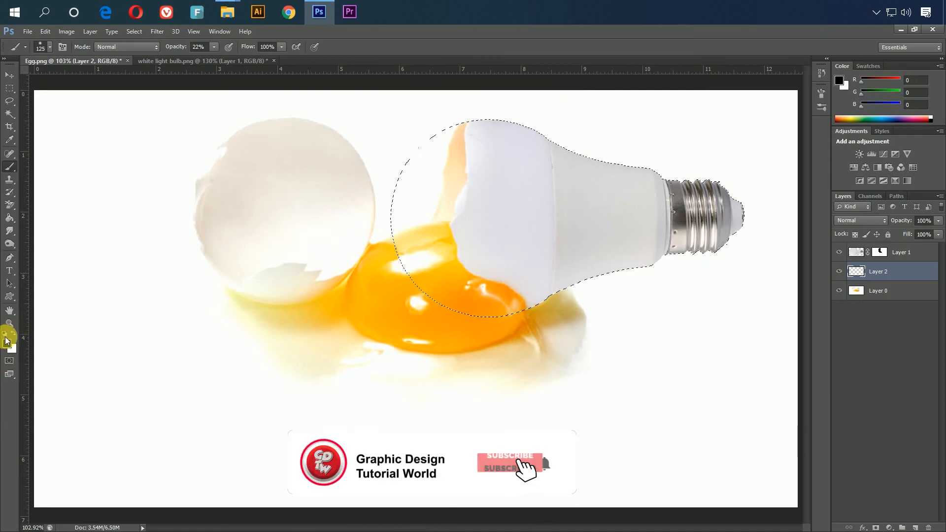
left_click(10, 217)
left_click(509, 251)
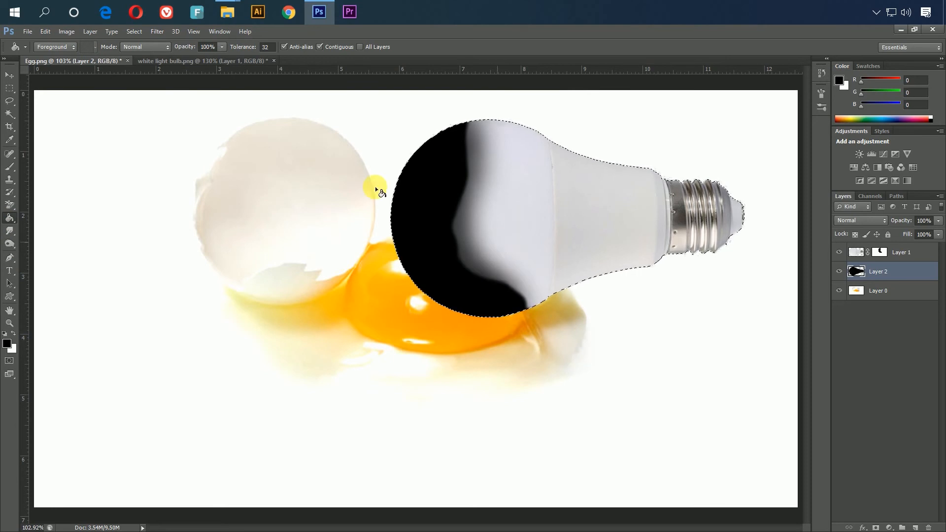
left_click(134, 31)
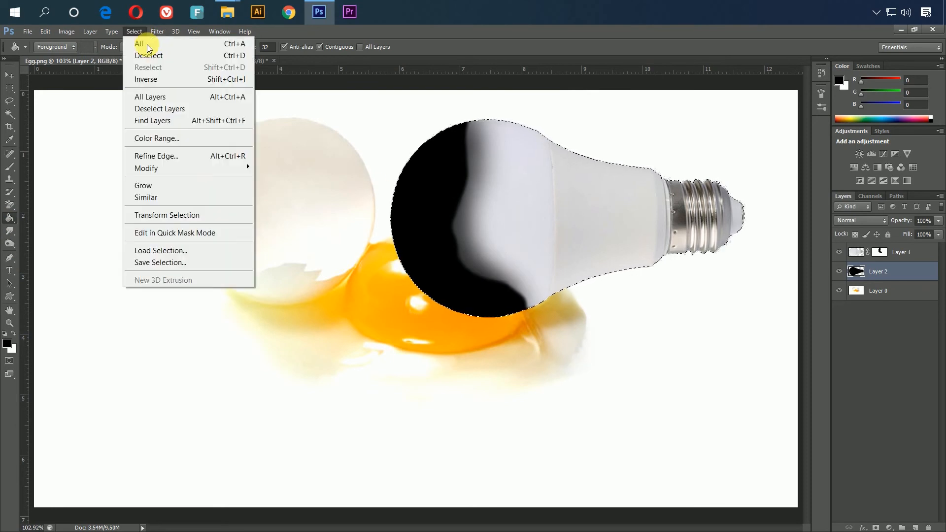
left_click(148, 56)
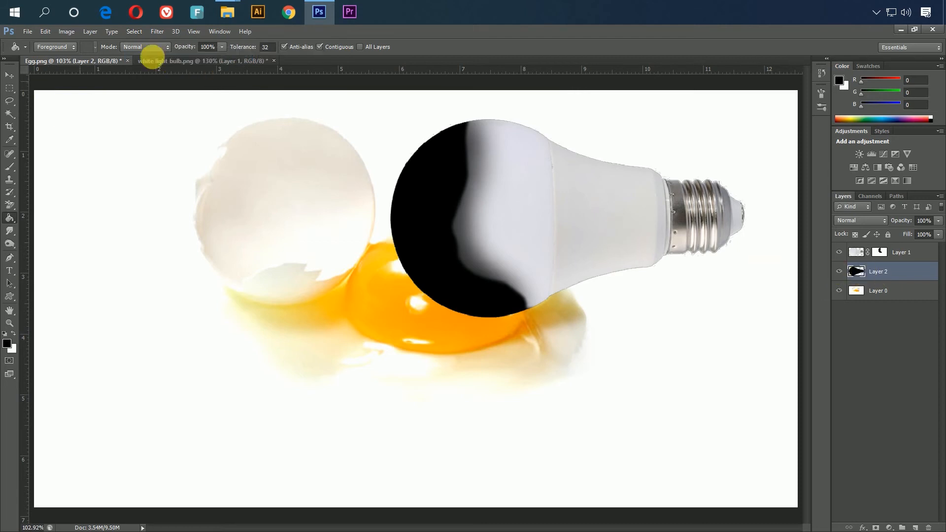
Apply a Gaussian Blur with a radius of 14.1 pixels to the black shadow layer.
left_click(156, 32)
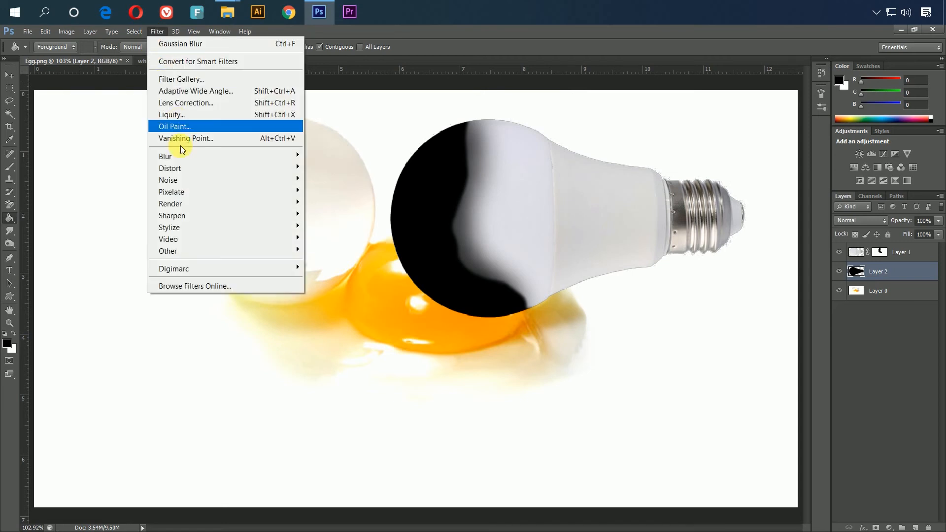
mouse_move(299, 158)
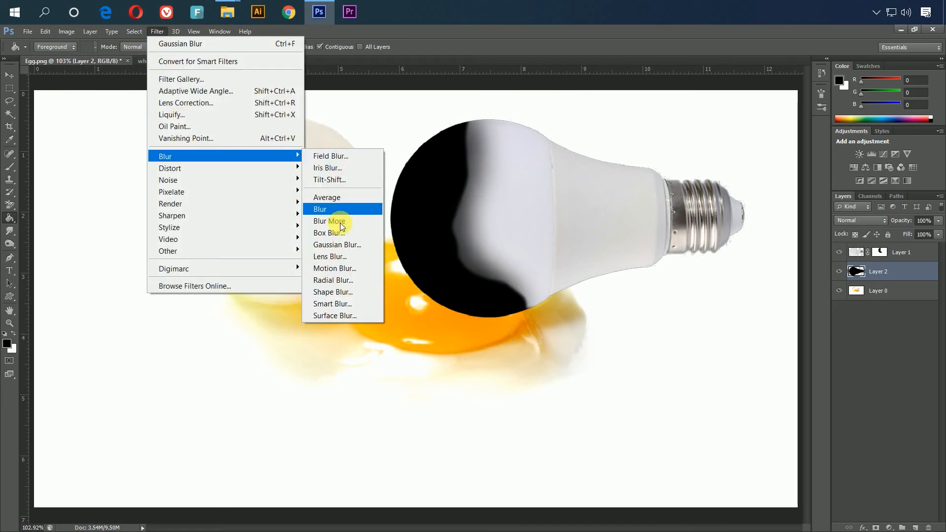
left_click(352, 252)
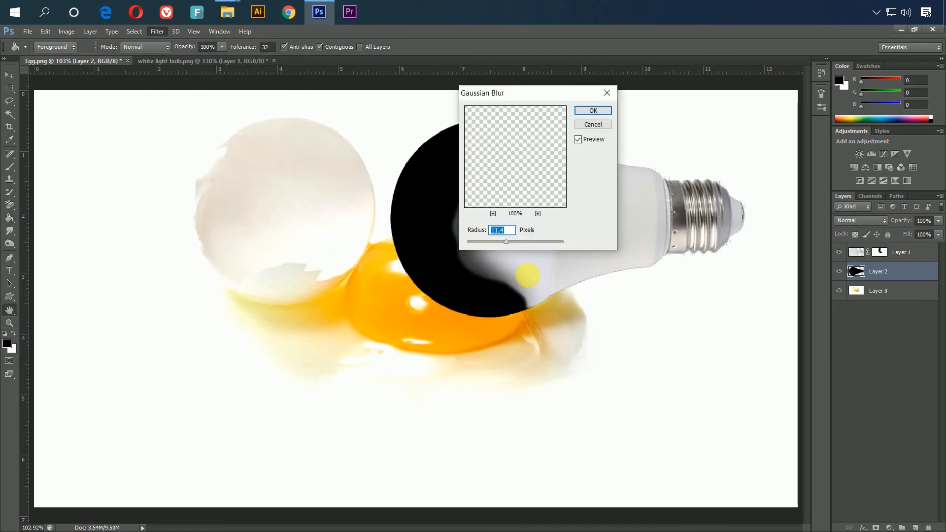
left_click_drag(591, 130, 723, 305)
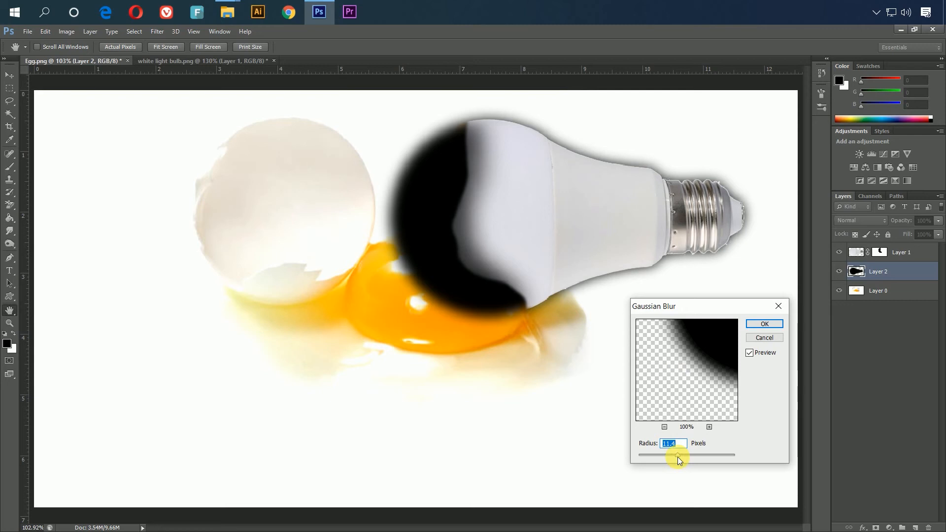
left_click_drag(673, 456, 678, 456)
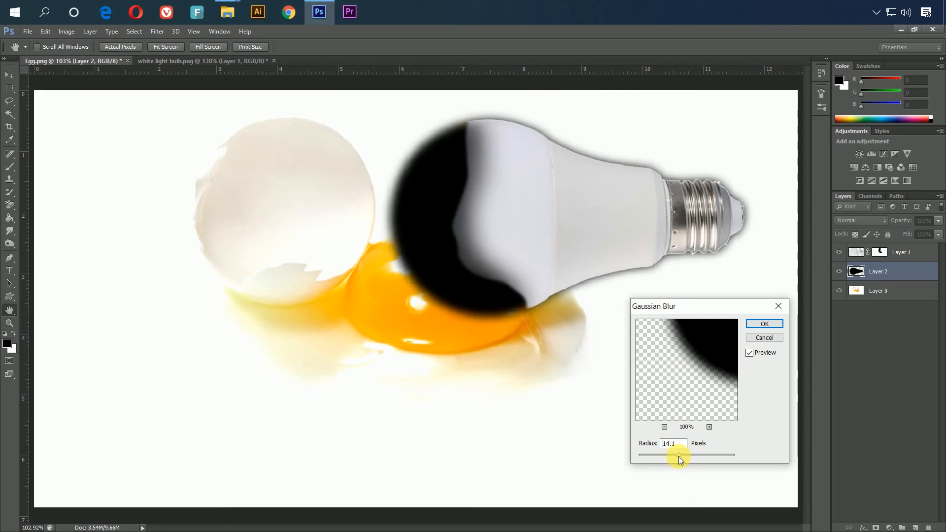
left_click(761, 324)
key("g")
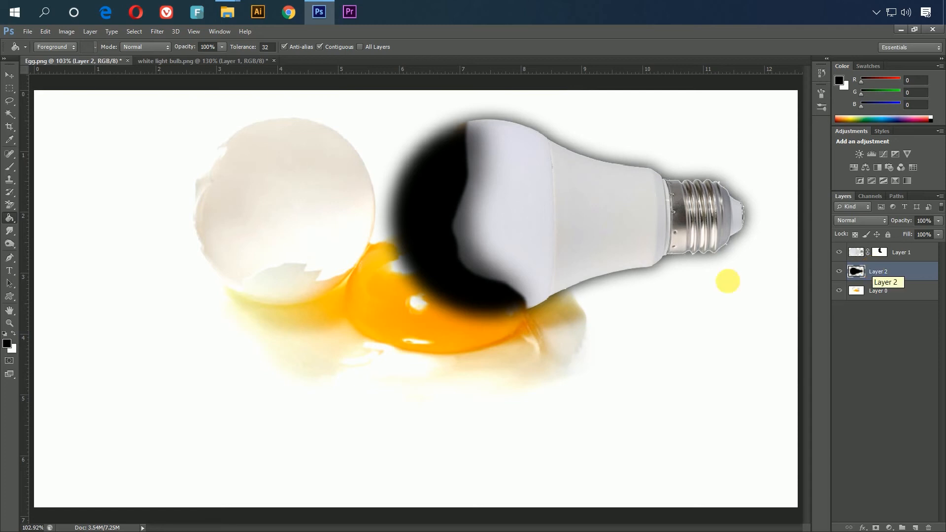
Free-transform the shadow layer, placing its pivot at the tip of the bulb's metal base and rotating it to -8.26°.
left_click(9, 75)
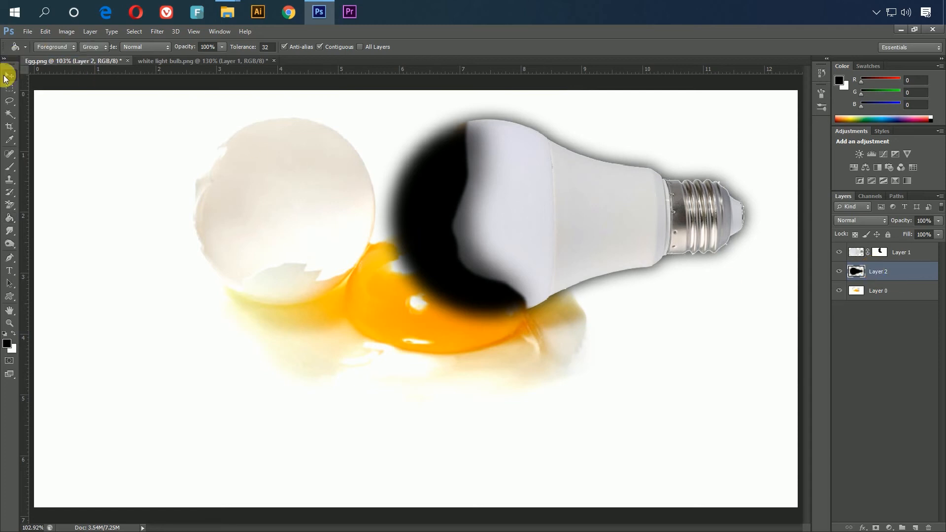
left_click(49, 33)
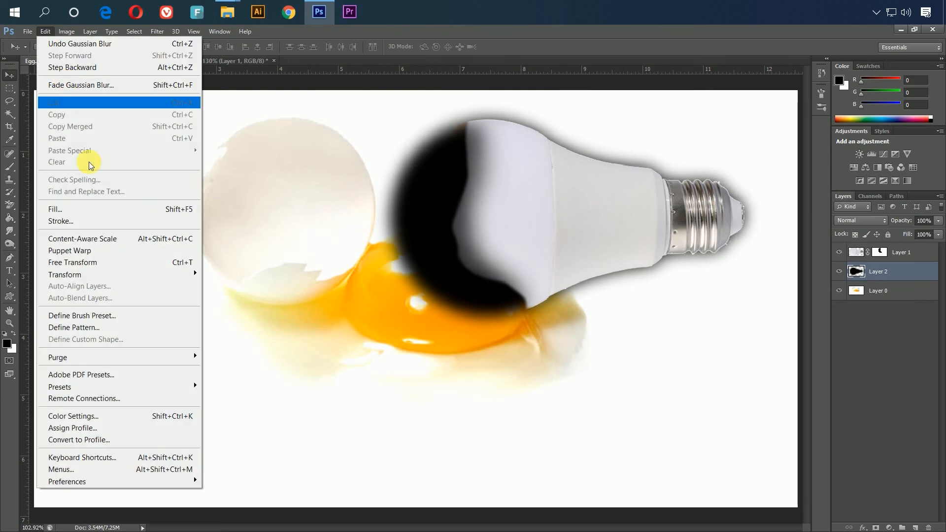
left_click(163, 267)
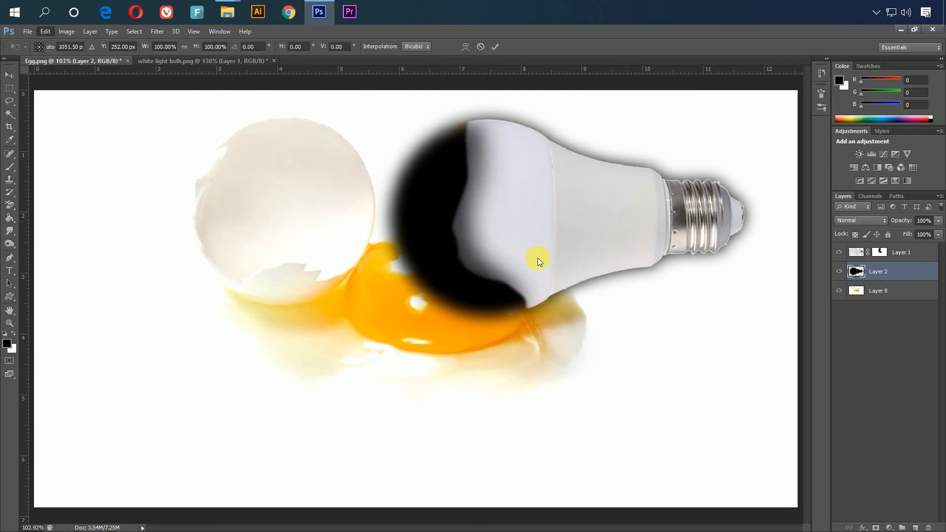
left_click_drag(568, 218, 744, 215)
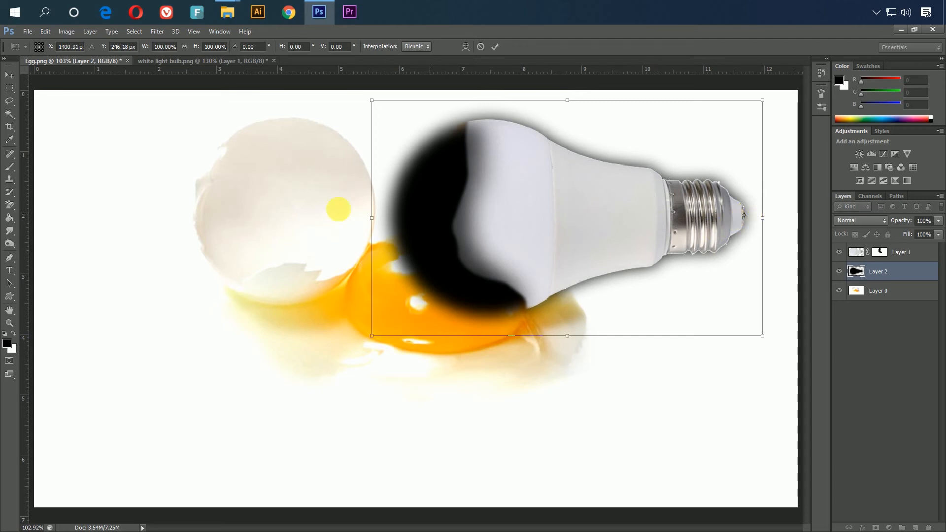
left_click_drag(341, 186, 348, 224)
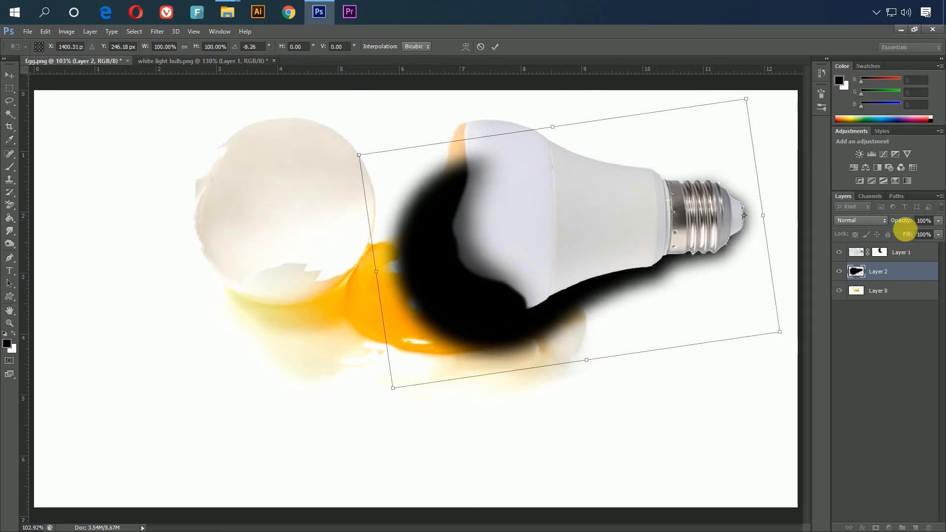
Set the shadow layer's opacity to 31% and apply the transform with its rotation changed to -4.57°.
left_click_drag(909, 223, 886, 223)
left_click_drag(888, 223, 873, 227)
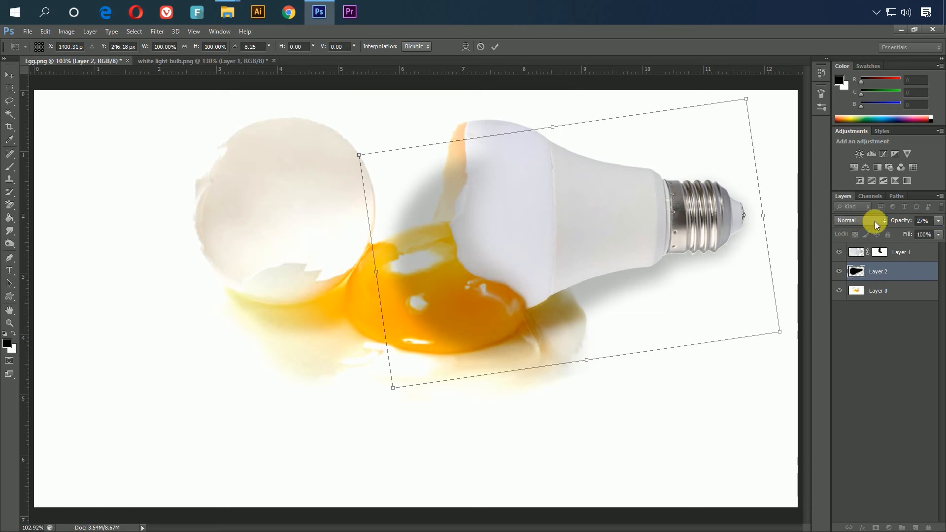
left_click_drag(900, 220, 904, 219)
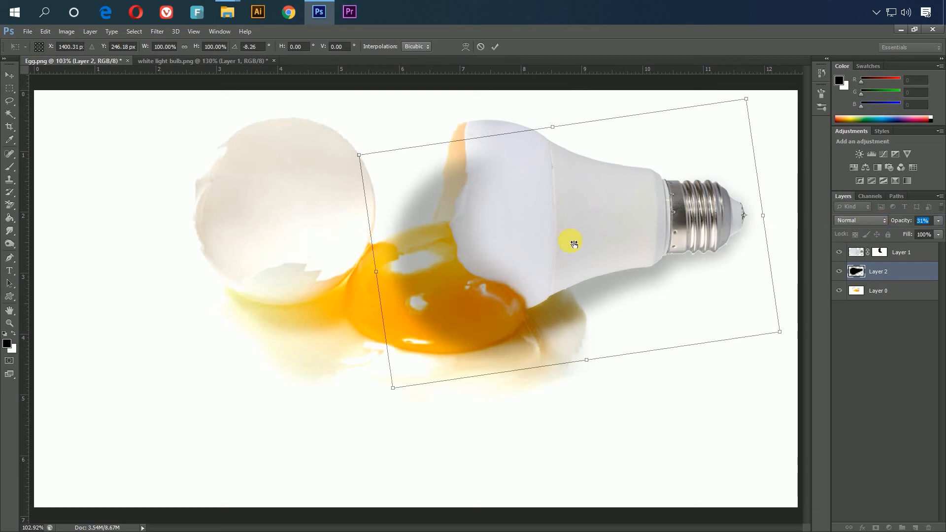
left_click_drag(354, 287, 359, 252)
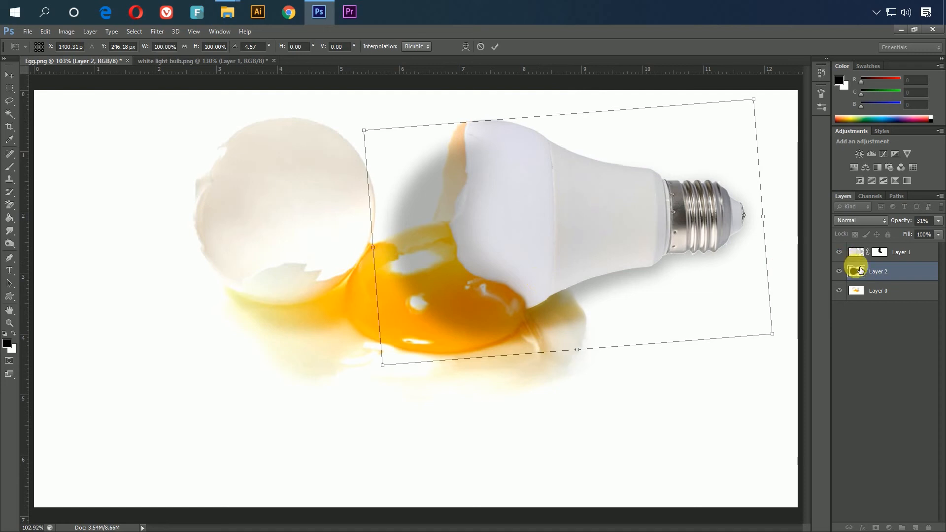
left_click(496, 48)
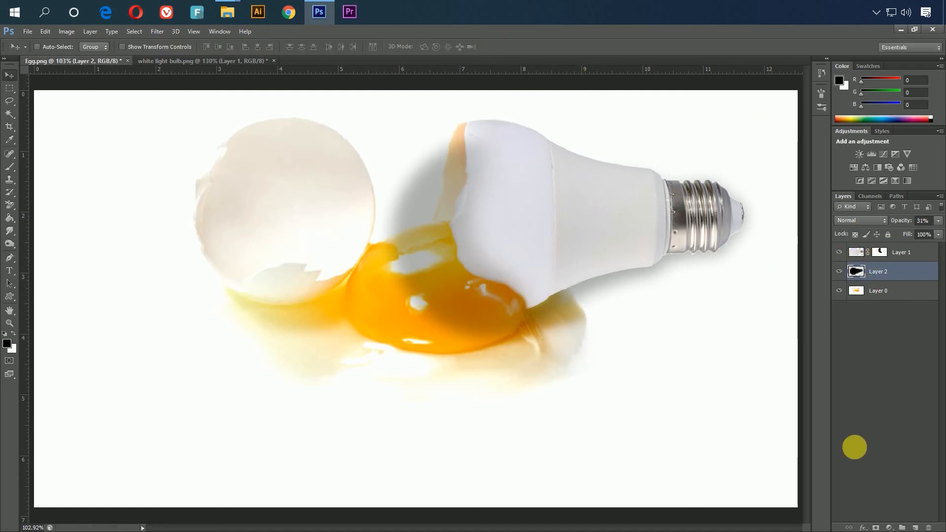
Add a mask to the shadow layer and paint black at 76% brush opacity over the shadow between the eggshell and the bulb.
left_click(875, 528)
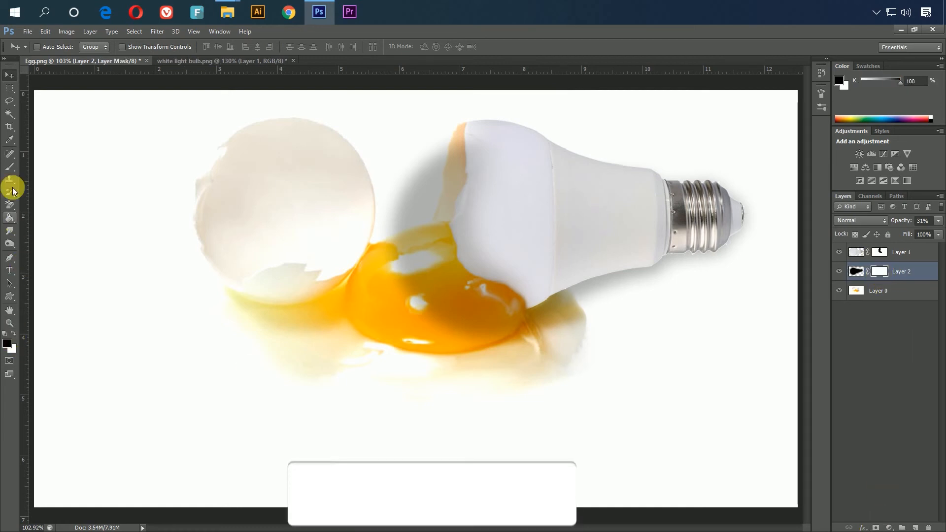
left_click(10, 167)
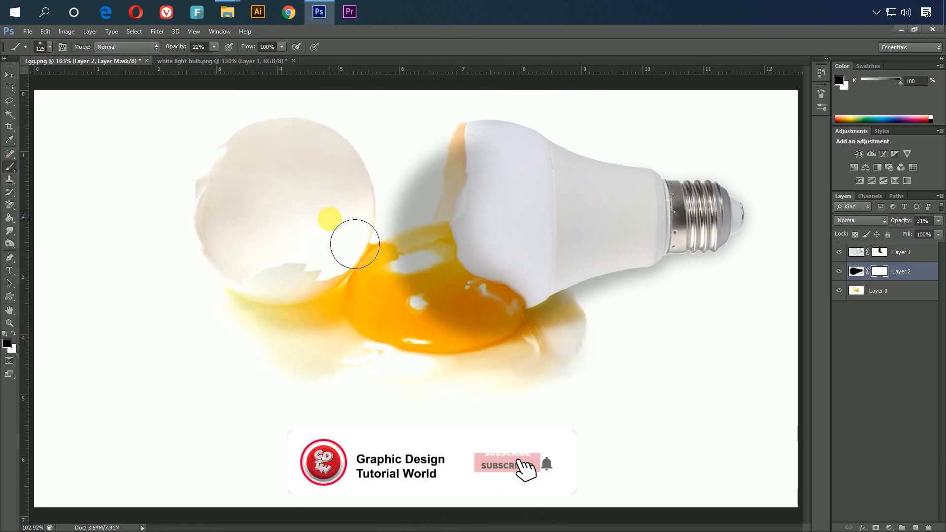
left_click(213, 47)
left_click_drag(218, 63, 242, 59)
left_click(389, 55)
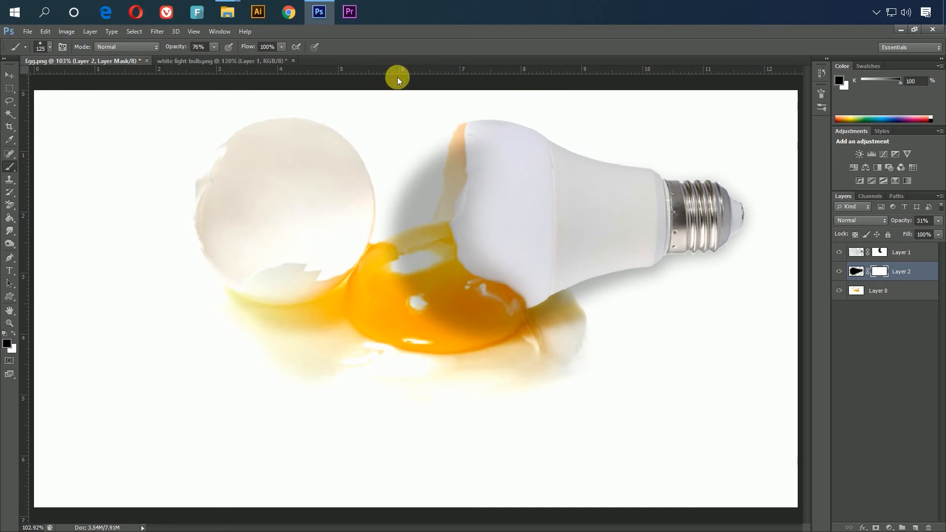
mouse_move(406, 162)
left_mouse_down()
mouse_move(385, 281)
mouse_move(398, 173)
mouse_move(500, 148)
mouse_move(450, 230)
mouse_move(463, 211)
mouse_move(473, 217)
mouse_move(428, 247)
mouse_move(444, 303)
mouse_move(433, 327)
mouse_move(458, 270)
mouse_move(503, 386)
mouse_move(451, 323)
mouse_move(492, 338)
mouse_move(380, 279)
mouse_move(265, 148)
left_mouse_up()
Paint black on the shadow layer's mask at 53% brush opacity to clear the shadow over the yolk and near the bulb's lower edge.
left_click(214, 47)
left_click_drag(203, 67, 204, 66)
mouse_move(471, 256)
left_mouse_down()
mouse_move(489, 299)
mouse_move(481, 257)
mouse_move(563, 367)
mouse_move(608, 359)
mouse_move(542, 360)
mouse_move(516, 345)
mouse_move(508, 308)
mouse_move(552, 359)
mouse_move(600, 363)
mouse_move(573, 361)
mouse_move(586, 351)
mouse_move(537, 365)
mouse_move(493, 231)
mouse_move(502, 167)
mouse_move(517, 262)
mouse_move(489, 155)
mouse_move(691, 197)
mouse_move(753, 186)
mouse_move(500, 173)
mouse_move(529, 198)
mouse_move(492, 193)
mouse_move(645, 175)
mouse_move(542, 241)
mouse_move(566, 224)
mouse_move(486, 257)
mouse_move(562, 249)
mouse_move(660, 210)
left_mouse_up()
mouse_move(497, 271)
left_mouse_down()
mouse_move(511, 341)
mouse_move(525, 311)
mouse_move(522, 300)
mouse_move(513, 352)
mouse_move(558, 368)
mouse_move(617, 359)
mouse_move(525, 386)
mouse_move(484, 384)
mouse_move(528, 335)
left_mouse_up()
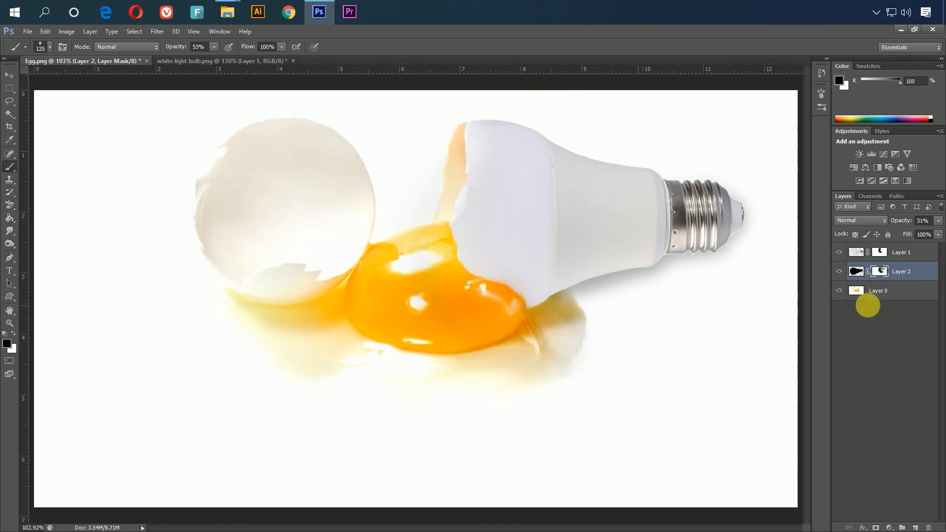
Toggle the visibility of the shadow layer and the bulb layer to compare the composite with and without each.
left_click(844, 273)
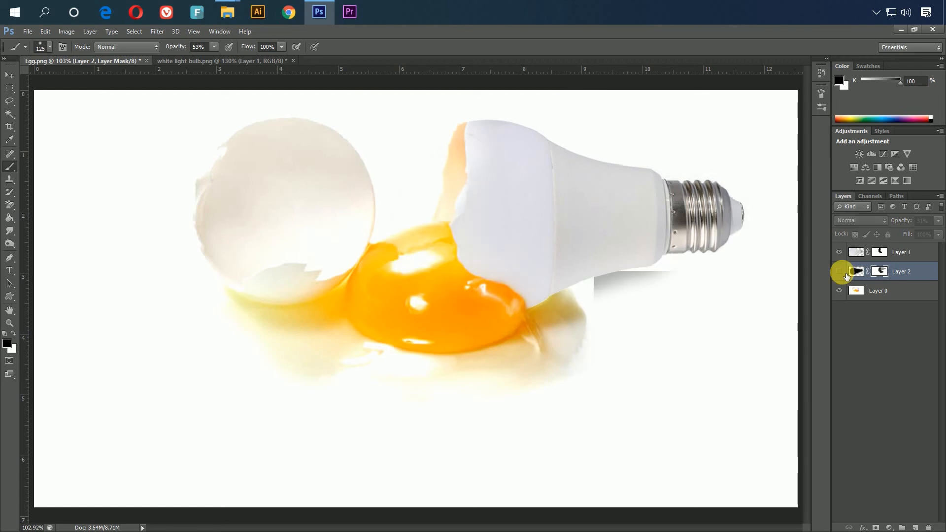
left_click(844, 272)
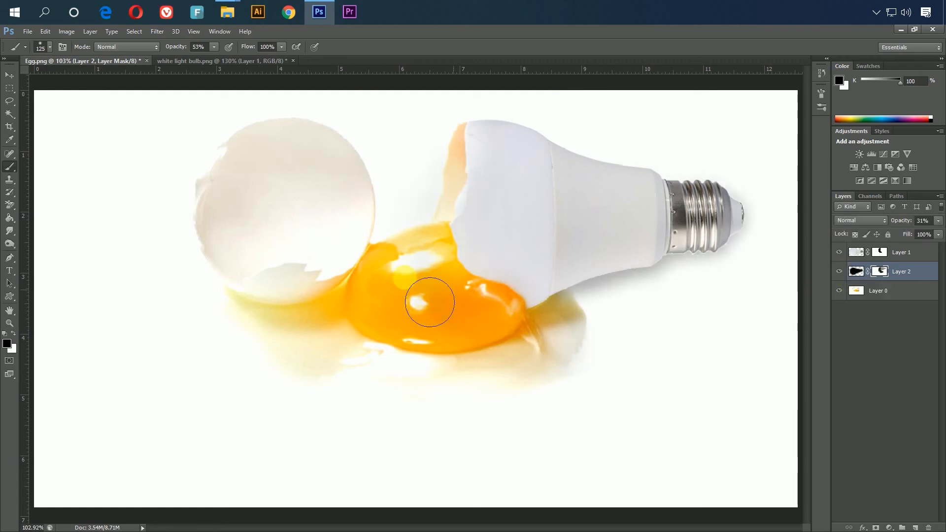
left_click(418, 289)
left_click(844, 253)
left_click(844, 252)
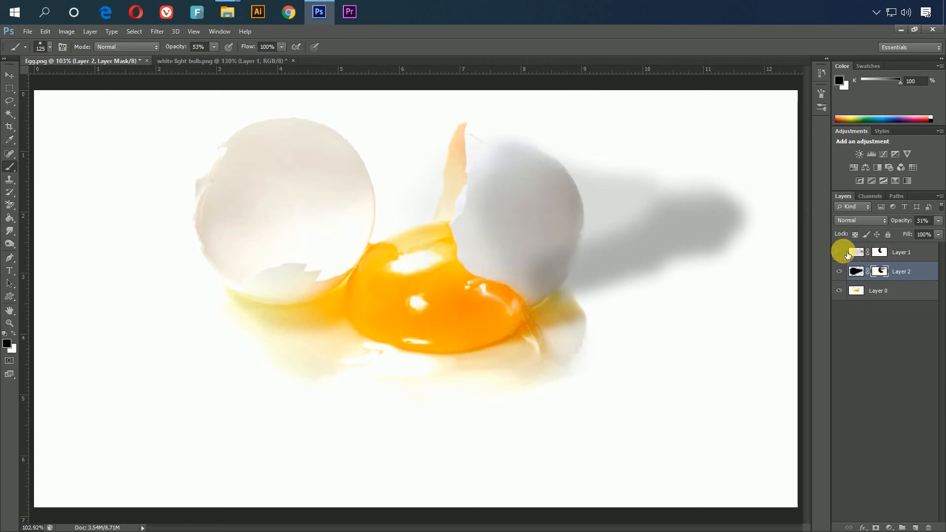
left_click(843, 252)
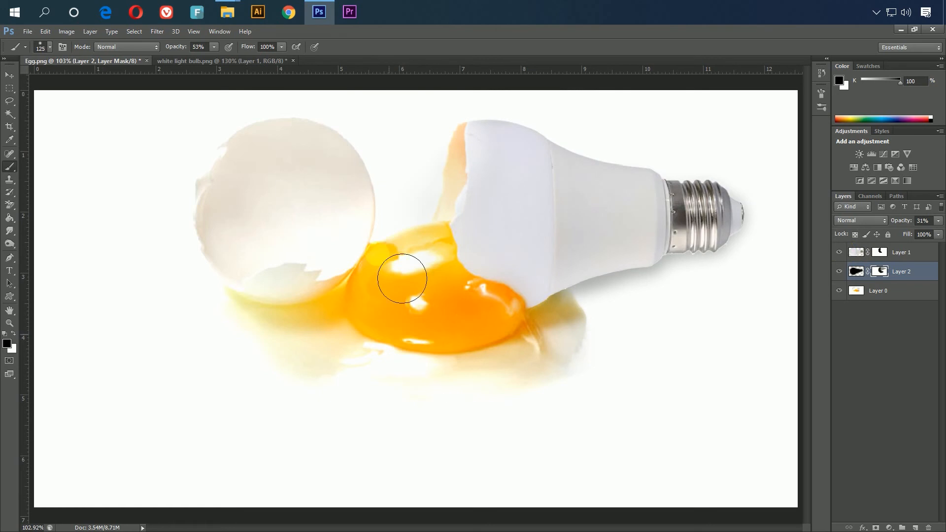
Paint black on the shadow layer's mask along the yolk's lower edge and compare the result with the shadow hidden and shown.
mouse_move(446, 338)
left_mouse_down()
mouse_move(446, 308)
mouse_move(470, 342)
mouse_move(489, 306)
mouse_move(513, 345)
mouse_move(506, 138)
mouse_move(440, 260)
mouse_move(354, 255)
mouse_move(405, 341)
mouse_move(438, 359)
mouse_move(403, 311)
mouse_move(520, 379)
mouse_move(492, 332)
mouse_move(501, 333)
mouse_move(522, 361)
left_mouse_up()
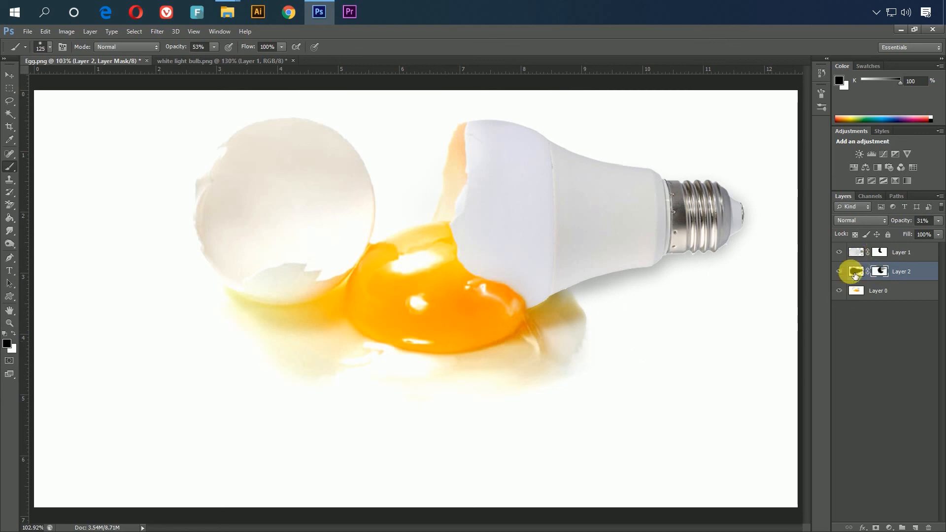
left_click(841, 271)
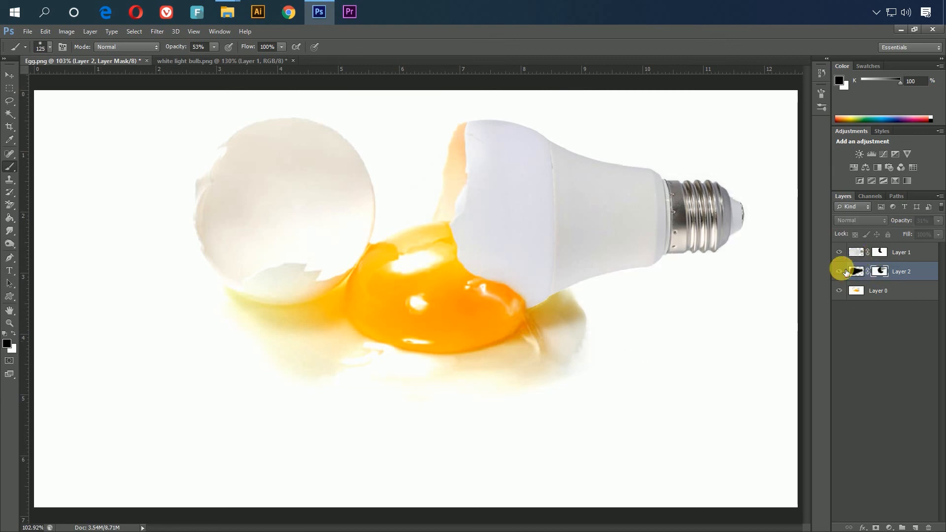
left_click(841, 271)
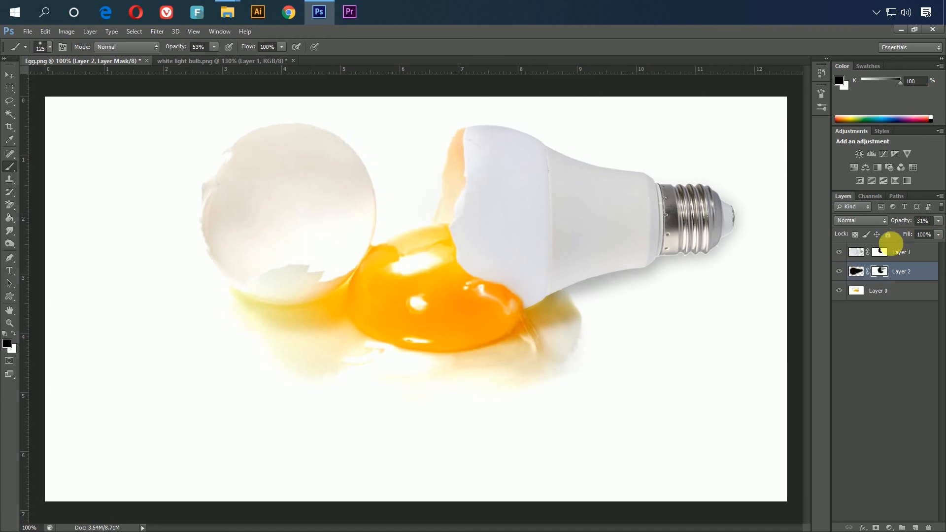
Apply a slight Levels adjustment to the midtones of the egg photo on Layer 0.
left_click(914, 257)
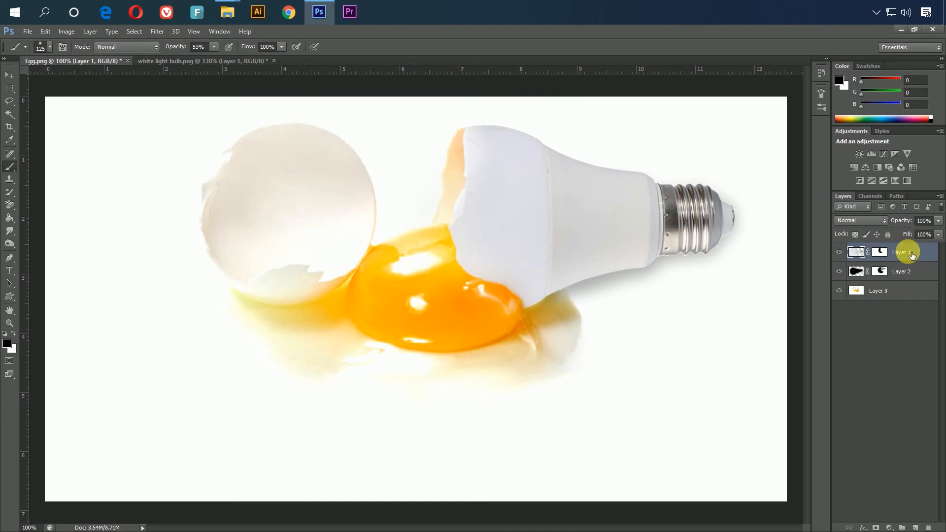
key("ctrl+minus")
left_click(892, 296)
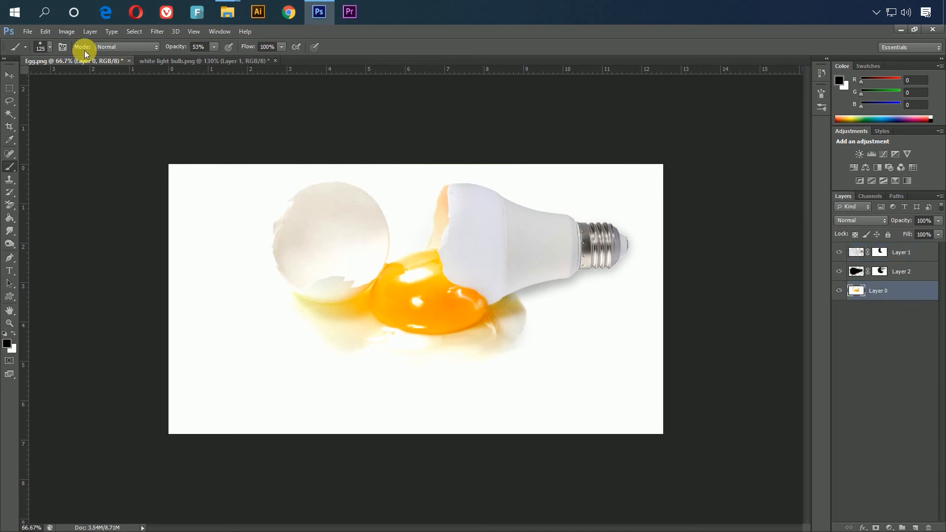
left_click(66, 31)
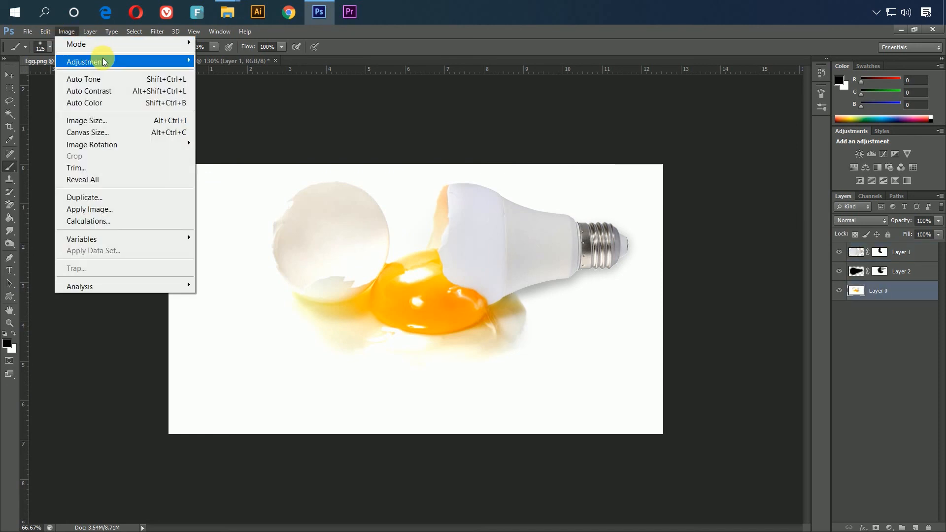
mouse_move(97, 61)
left_click(241, 73)
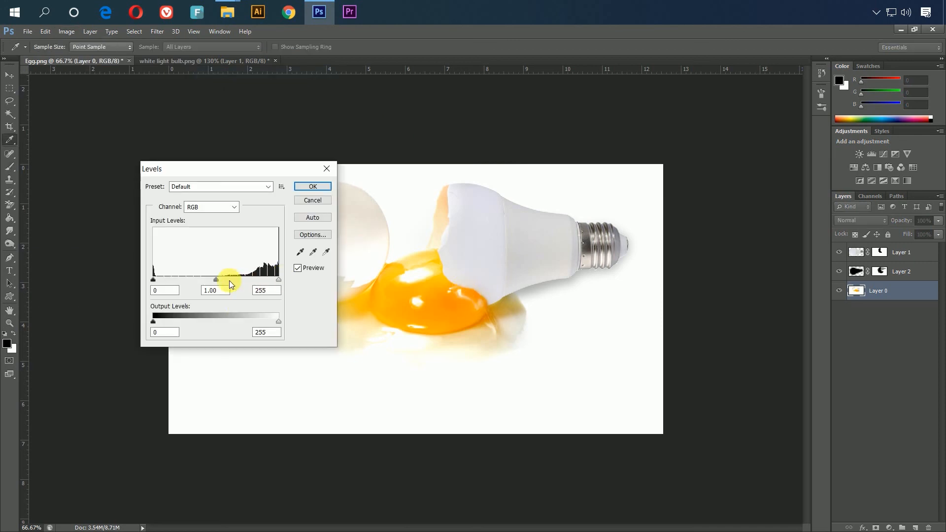
mouse_move(220, 279)
left_mouse_down()
mouse_move(228, 280)
mouse_move(217, 280)
left_mouse_up()
left_click(313, 187)
key("b")
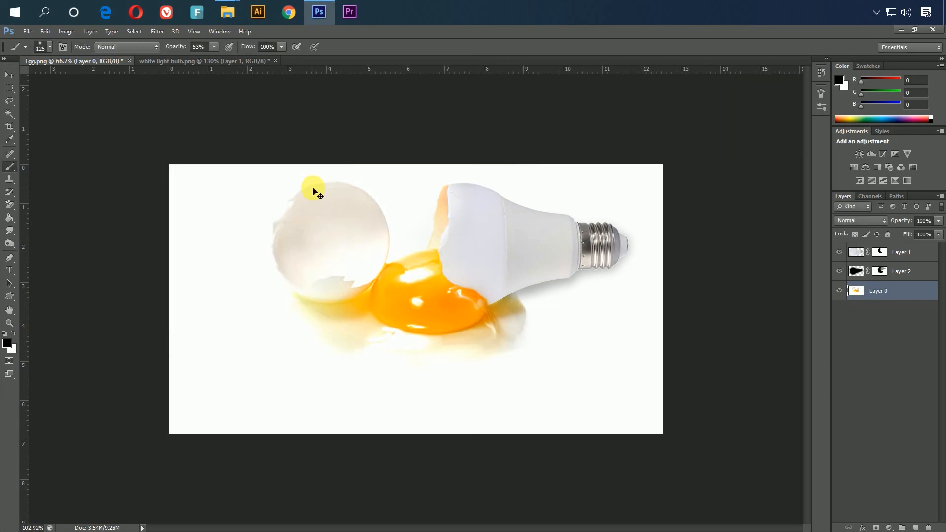
Crop the image with a rectangular selection that trims the empty margins at the canvas's left and bottom edges.
key("ctrl+0")
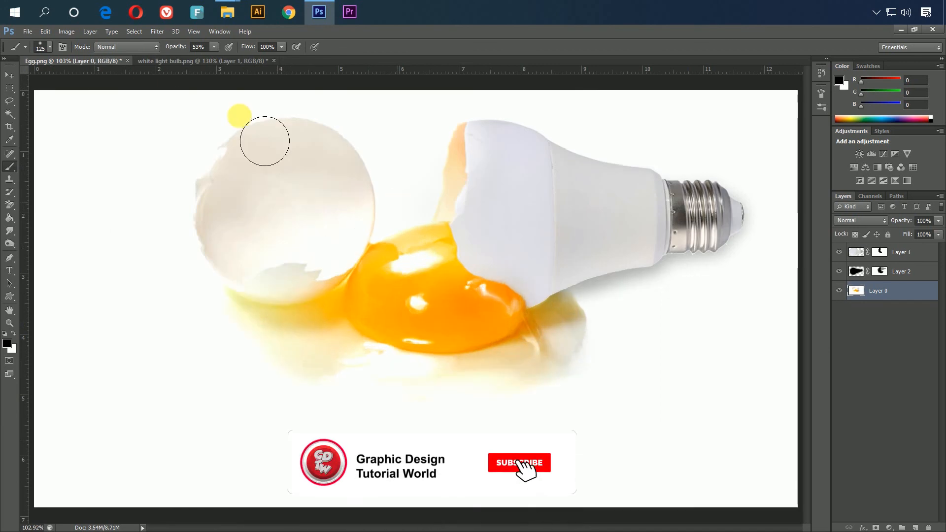
left_click(9, 88)
left_click_drag(81, 92, 798, 426)
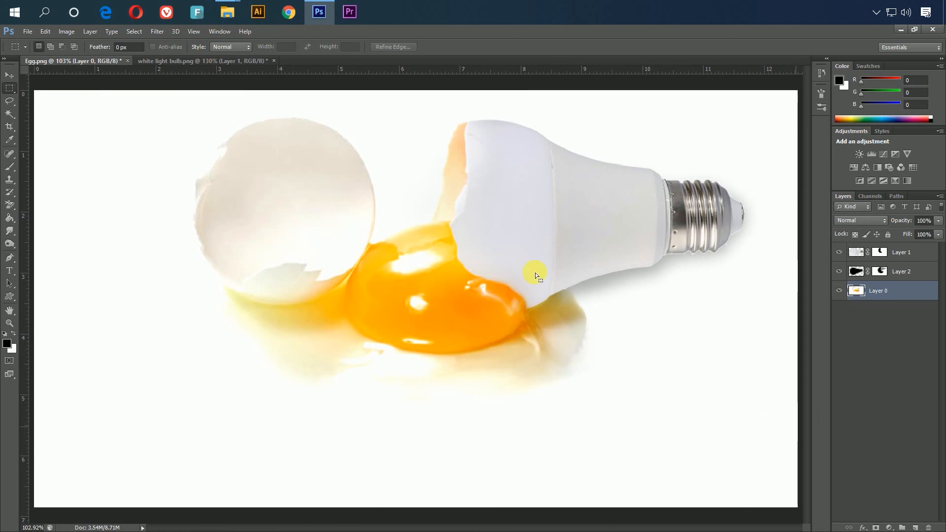
left_click(135, 32)
mouse_move(66, 31)
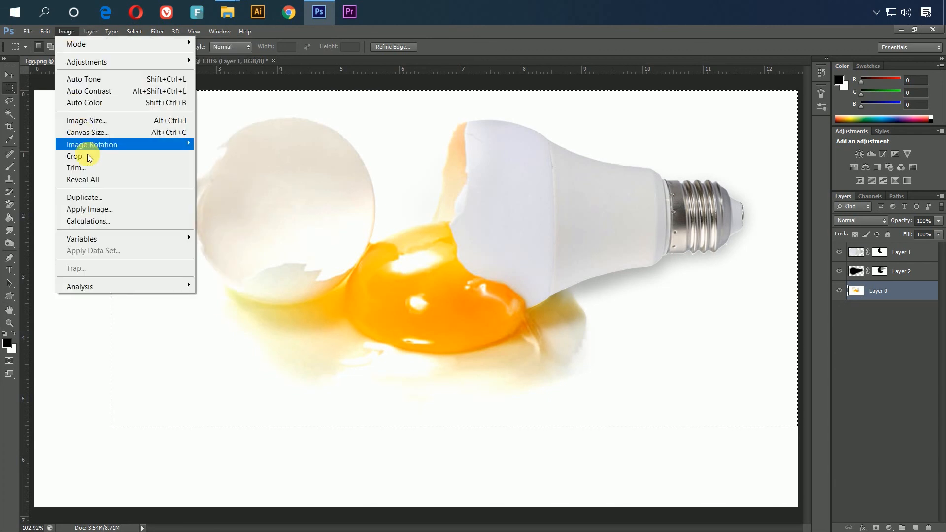
left_click(128, 156)
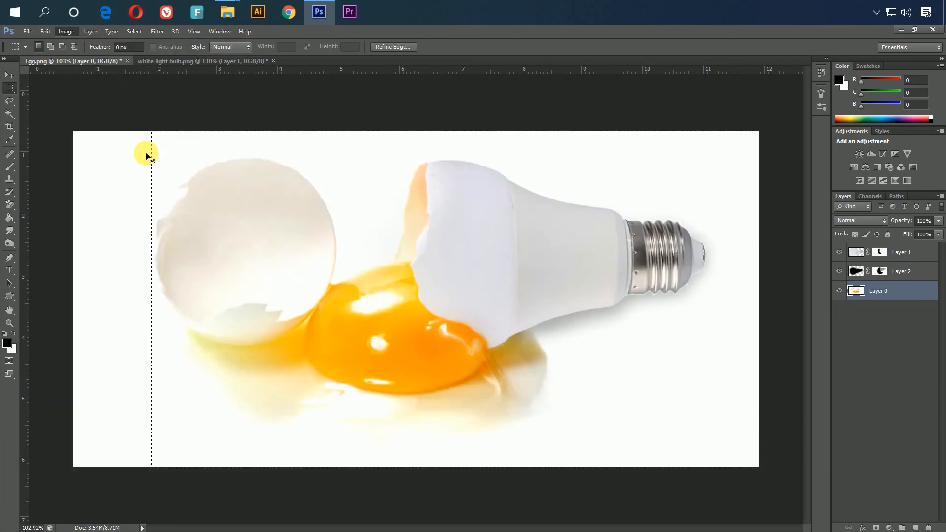
key("ctrl+0")
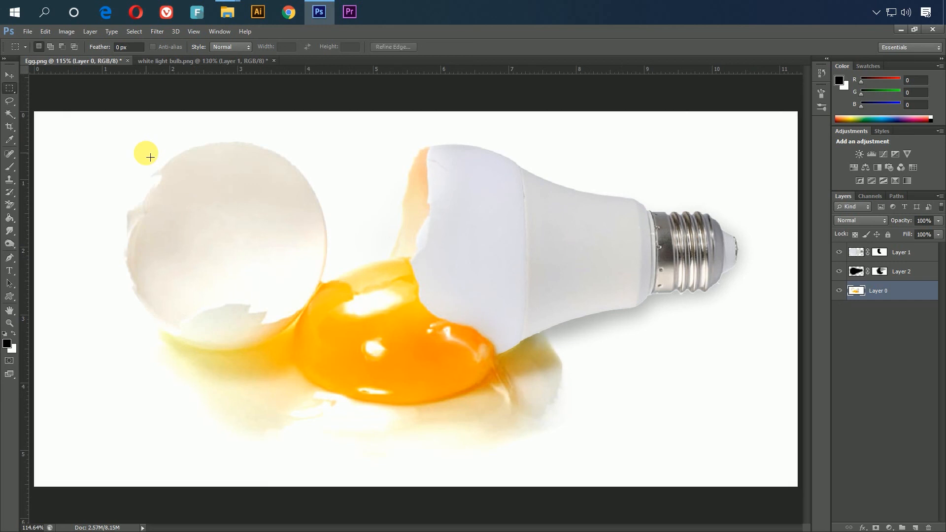
Crop the image again to trim narrow strips from the canvas's left and right edges, and clear the selection.
mouse_move(63, 100)
left_mouse_down()
mouse_move(317, 422)
mouse_move(635, 501)
mouse_move(760, 502)
mouse_move(776, 514)
left_mouse_up()
left_click(58, 32)
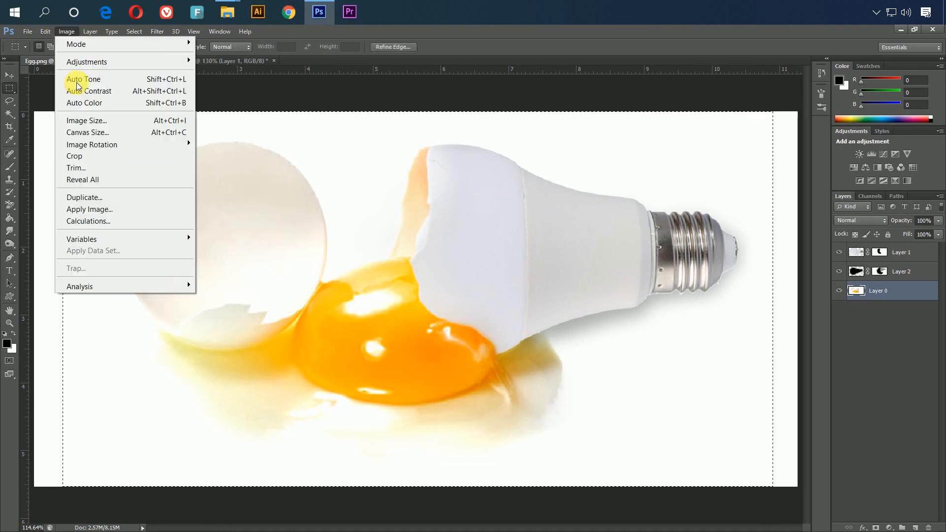
left_click(91, 155)
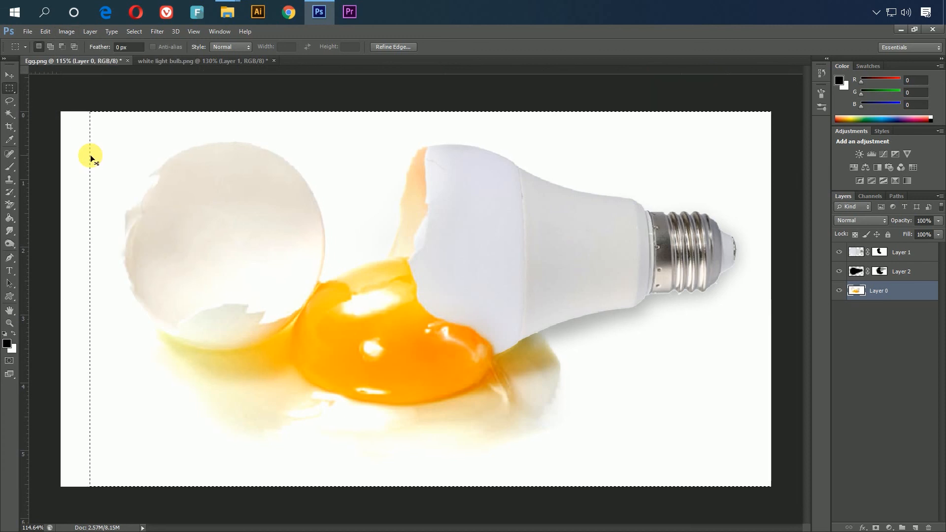
key("ctrl+0")
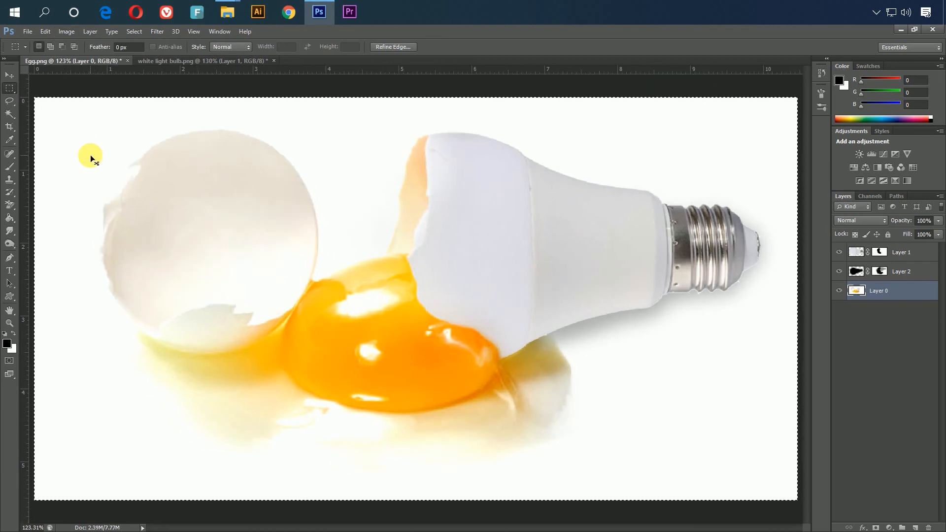
left_click(142, 32)
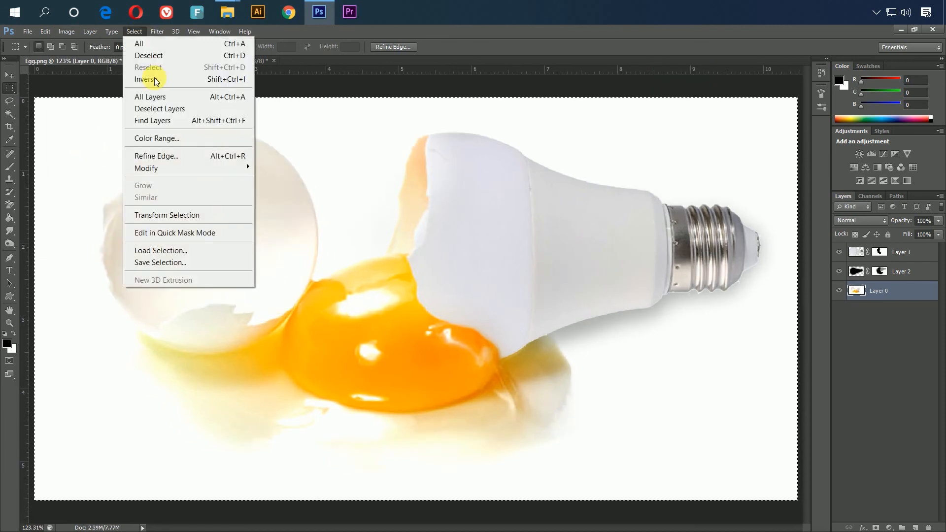
left_click(154, 56)
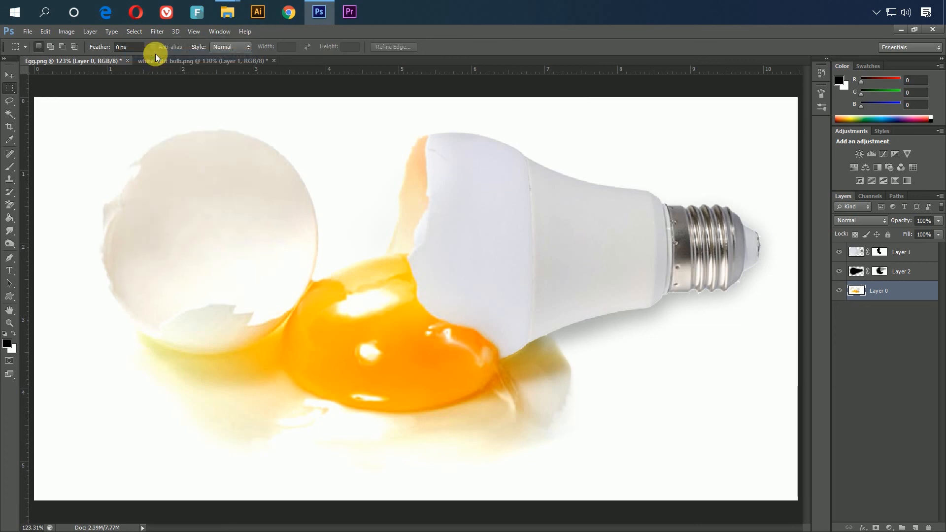
Save the composite as a JPEG named "Creative & Funy Photo Manipulation Tutorial in Photoshop" at maximum quality 12, Baseline Optimized.
left_click(26, 32)
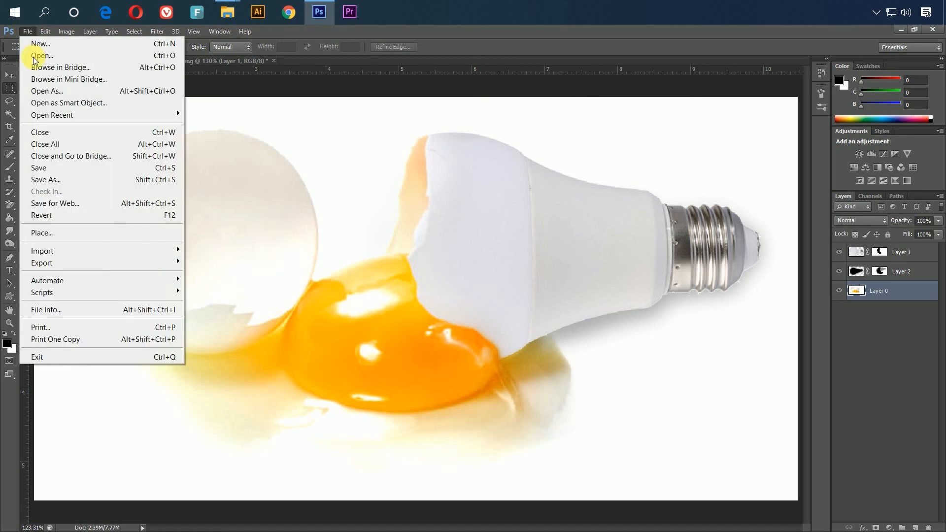
left_click(65, 180)
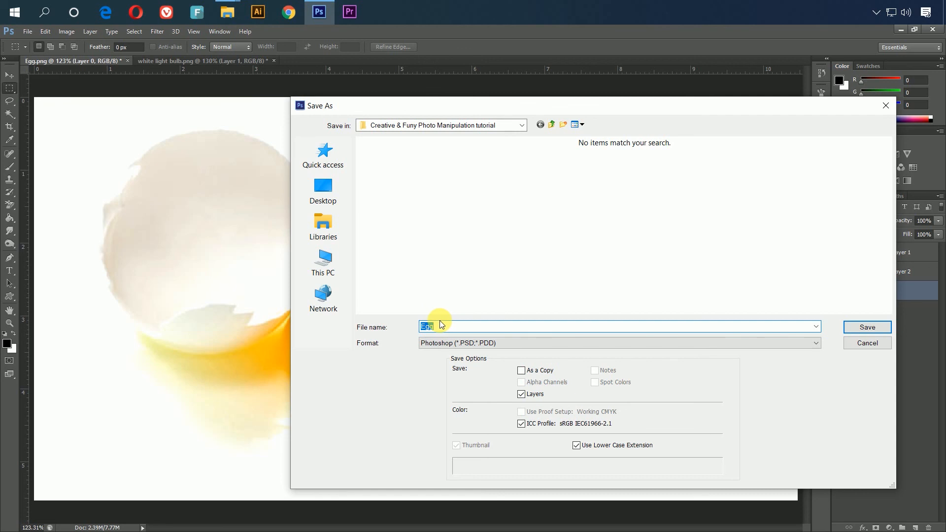
left_click(462, 343)
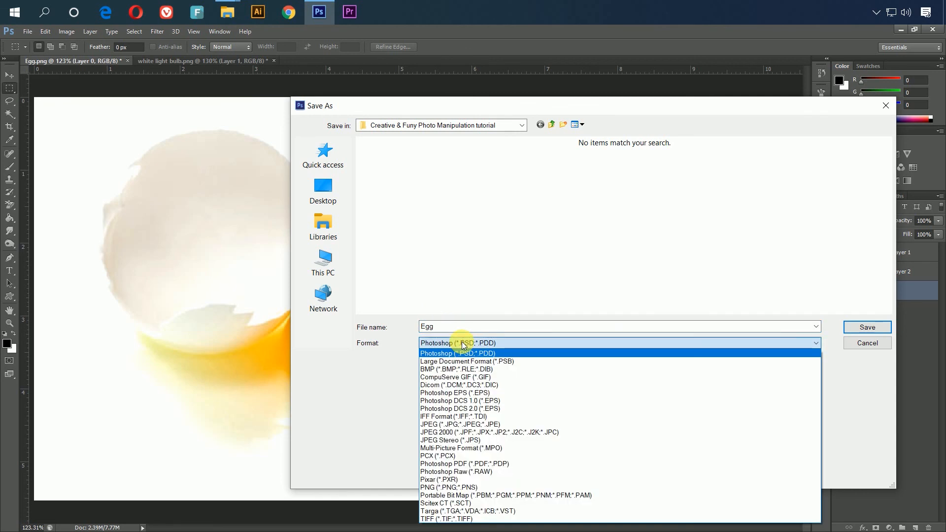
left_click(488, 424)
left_click(471, 332)
type("Cre")
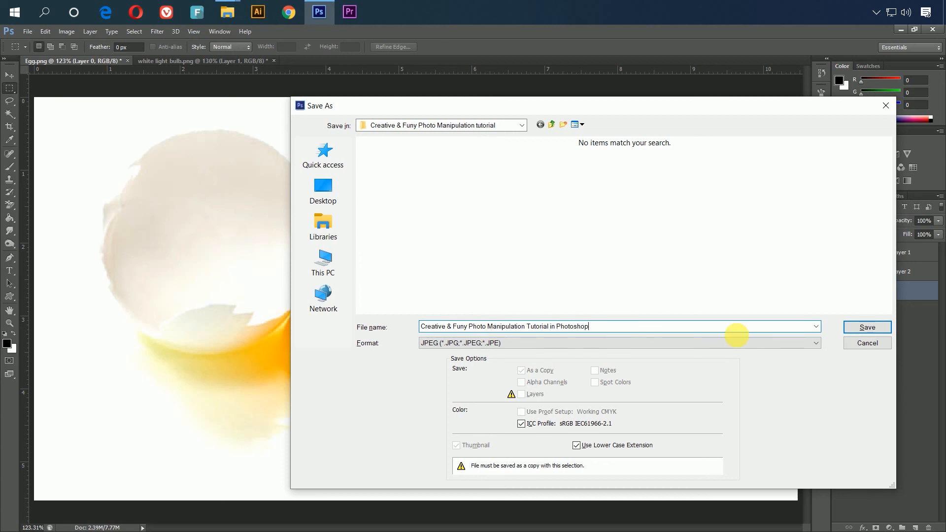
left_click(874, 332)
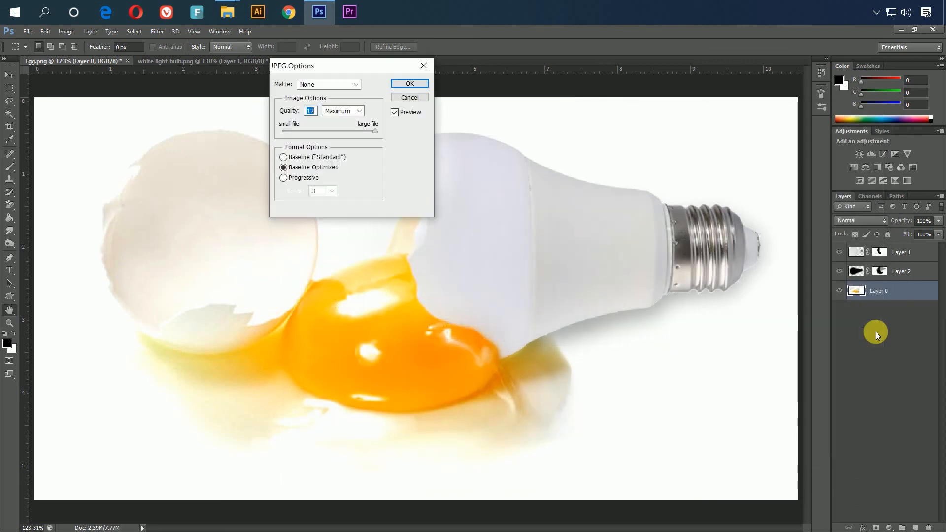
left_click(411, 83)
key("ctrl+z")
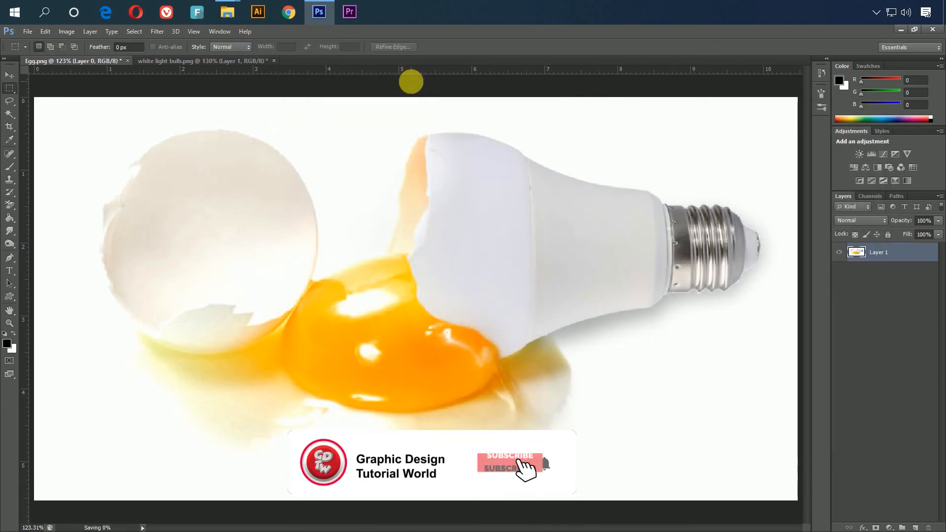